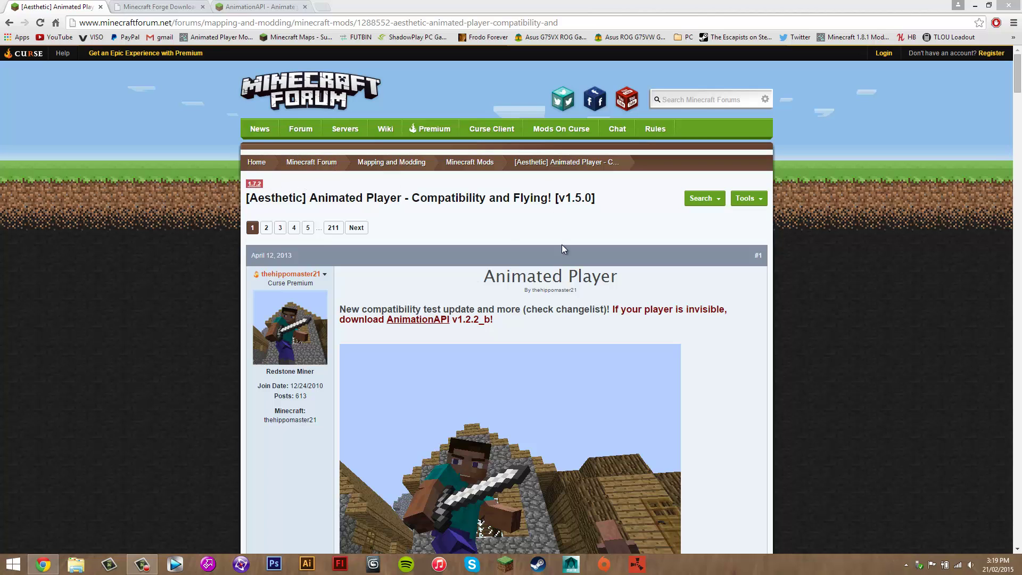
# - Look over the Animated Player forum thread, the Minecraft Forge downloads page and the AnimationAPI thread
pyautogui.scroll(-1, 447, 282)
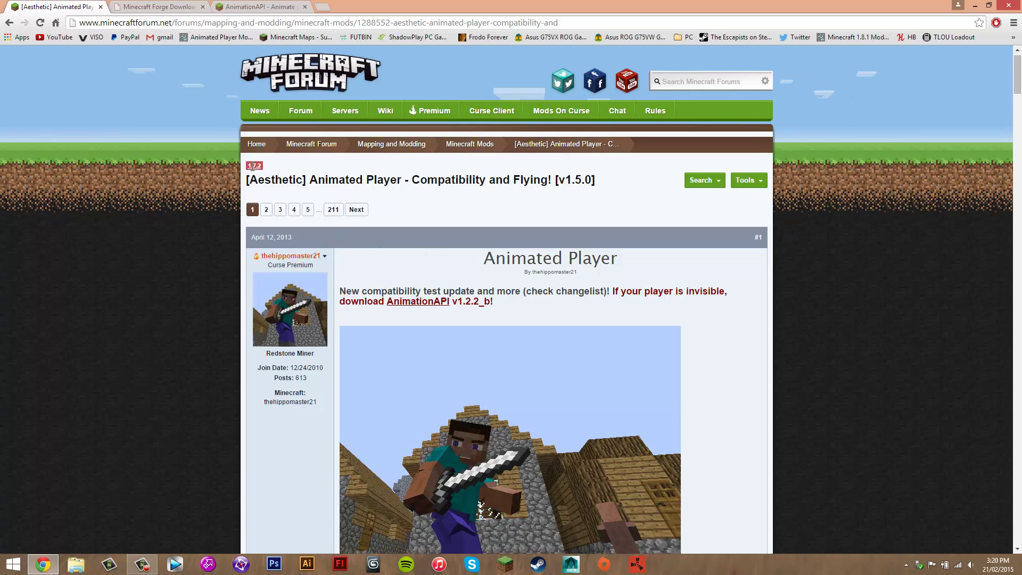
pyautogui.scroll(1, 391, 192)
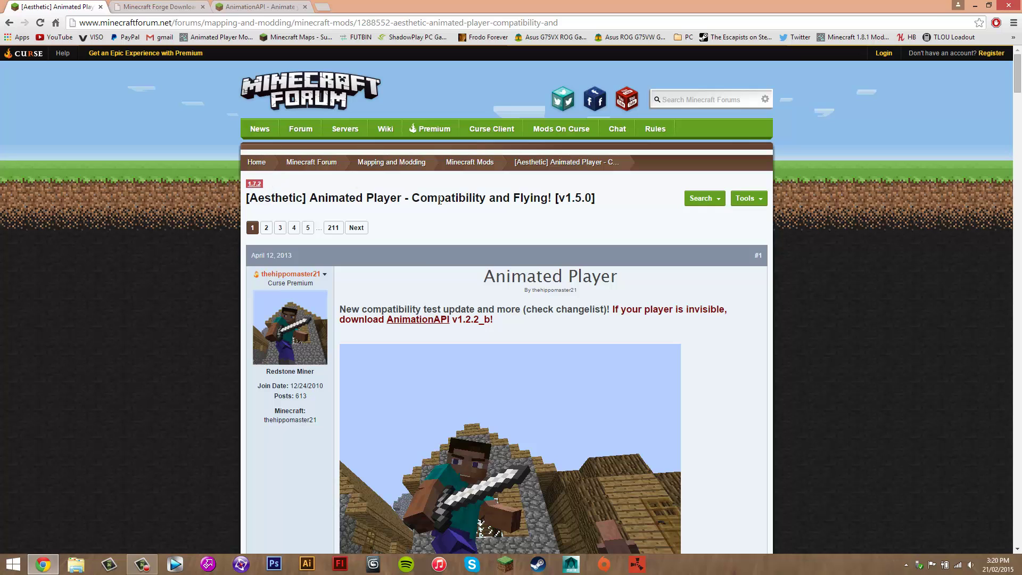
pyautogui.scroll(-3, 483, 192)
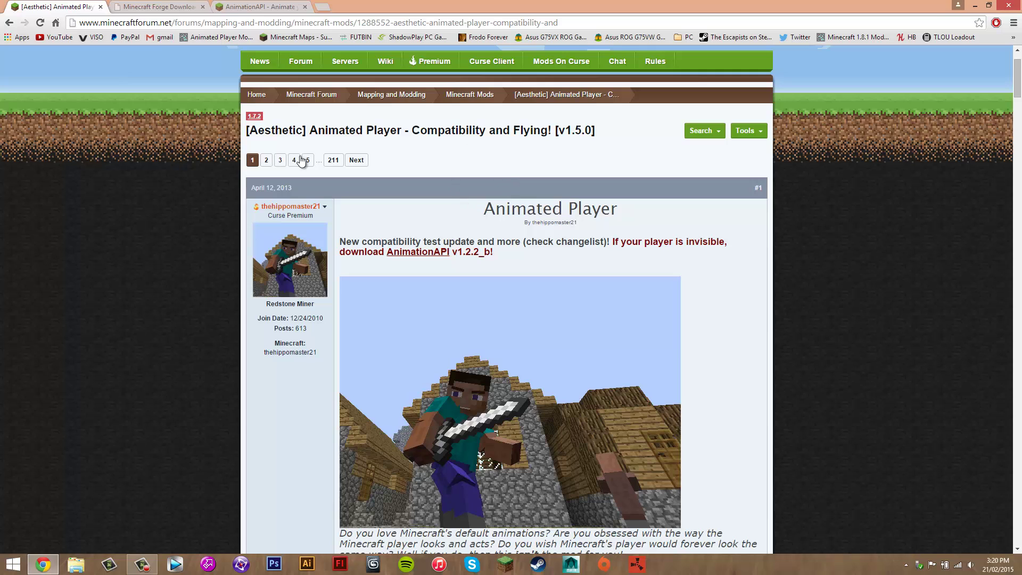
pyautogui.scroll(2, 347, 181)
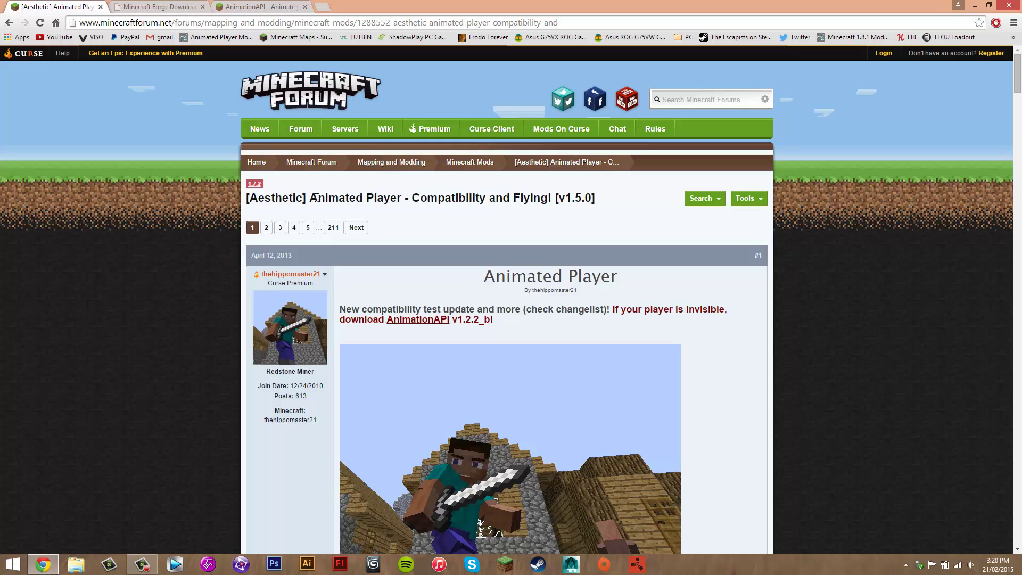
pyautogui.moveTo(319, 197); pyautogui.dragTo(405, 199)
pyautogui.click(382, 226)
pyautogui.scroll(-3, 535, 245)
pyautogui.scroll(3, 535, 245)
pyautogui.click(160, 7)
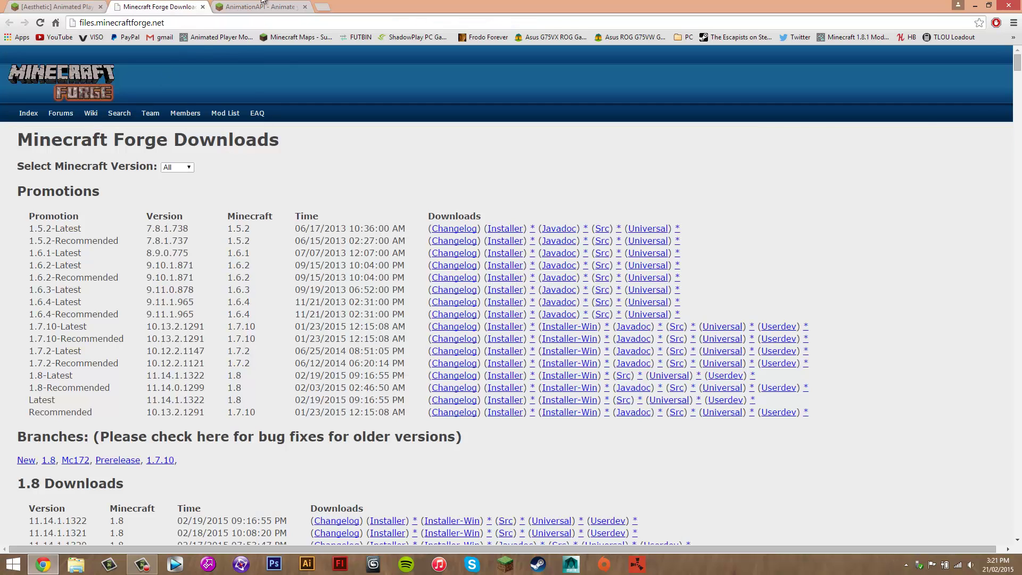
pyautogui.click(277, 6)
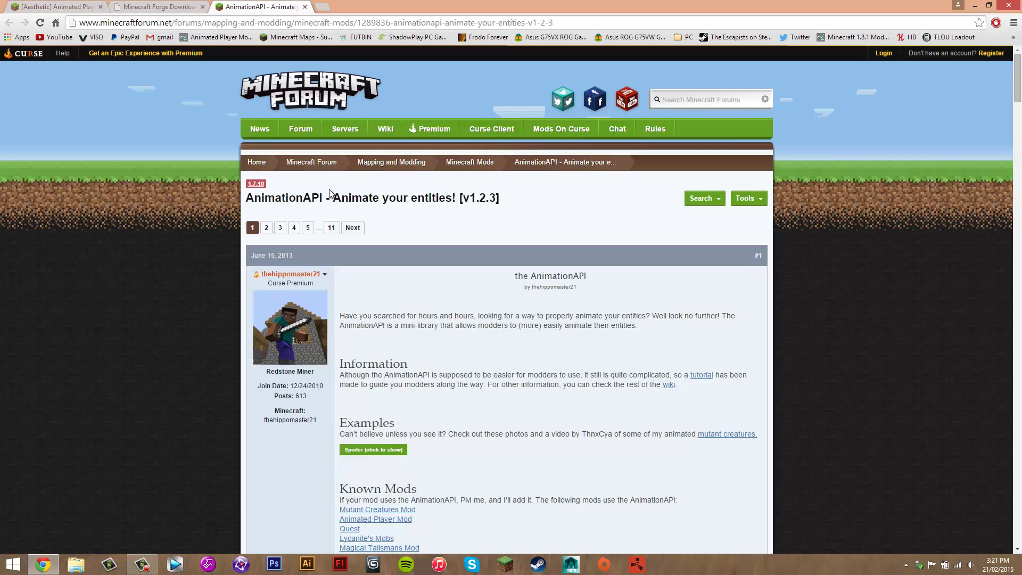
pyautogui.click(331, 227)
# - Start the Minecraft launcher beside a half-screen browser showing the Forge downloads and review the current profile's settings
pyautogui.moveTo(375, 5); pyautogui.dragTo(2, 234)
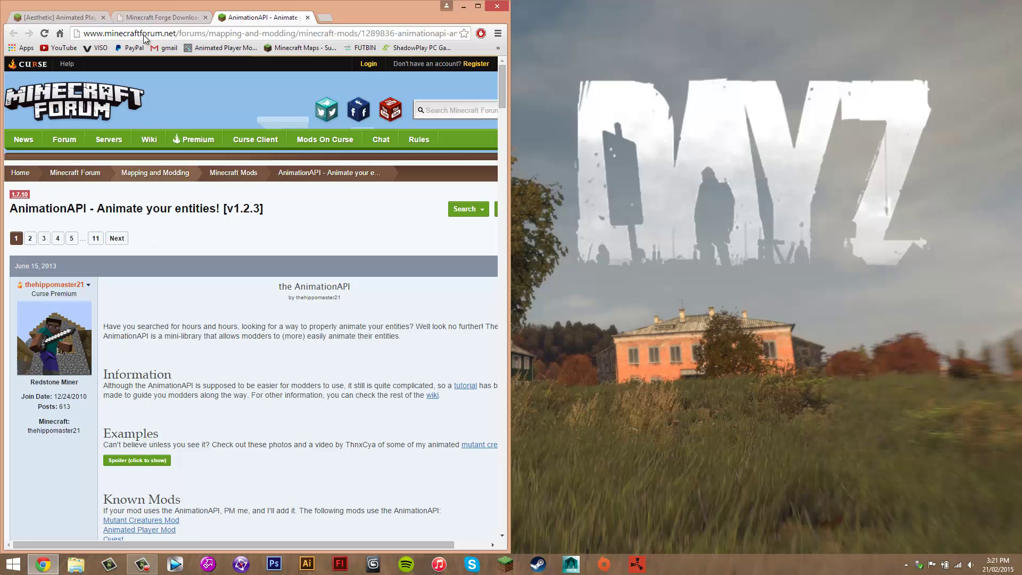
pyautogui.click(505, 564)
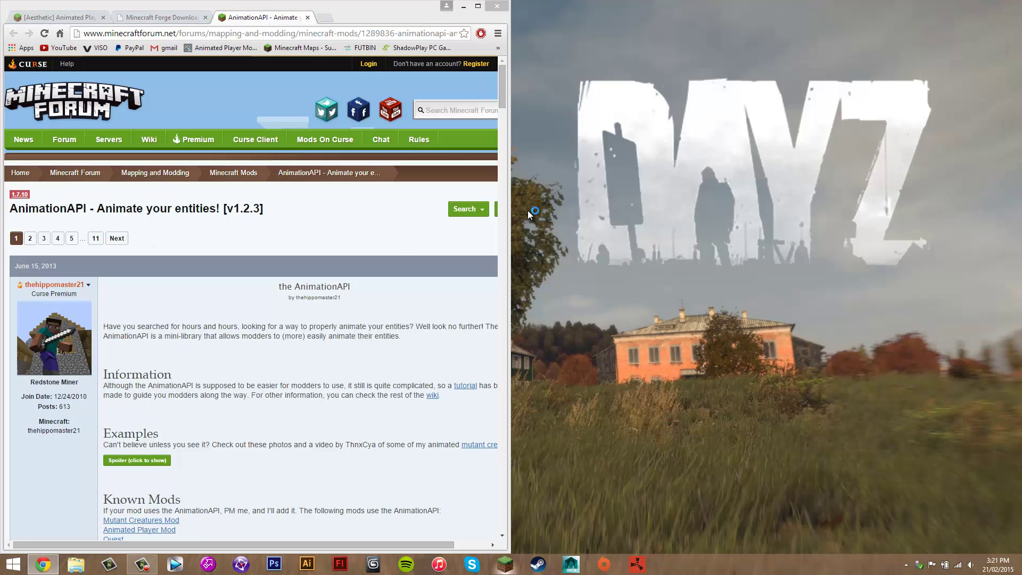
pyautogui.click(159, 19)
pyautogui.click(586, 177)
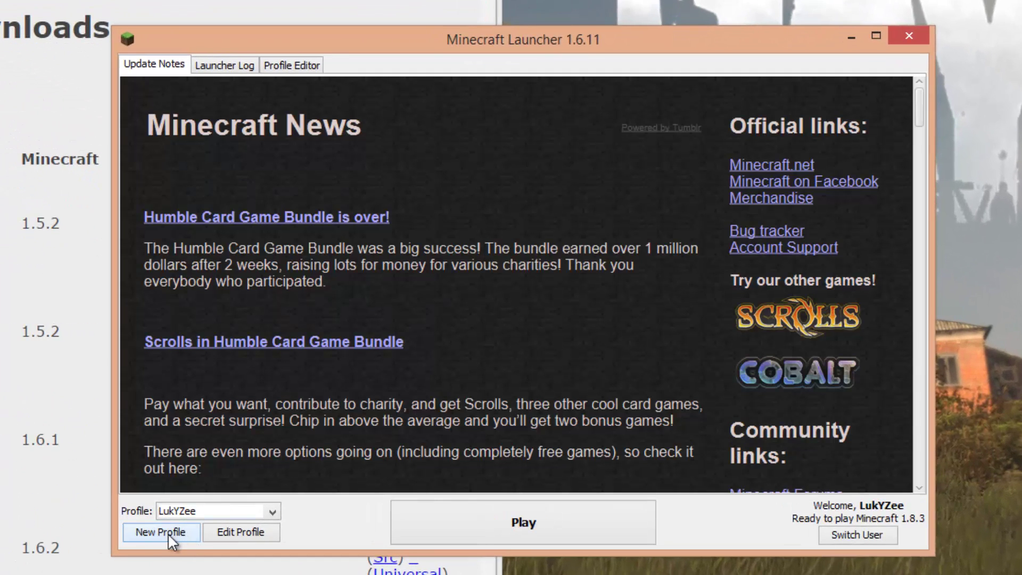
pyautogui.click(239, 532)
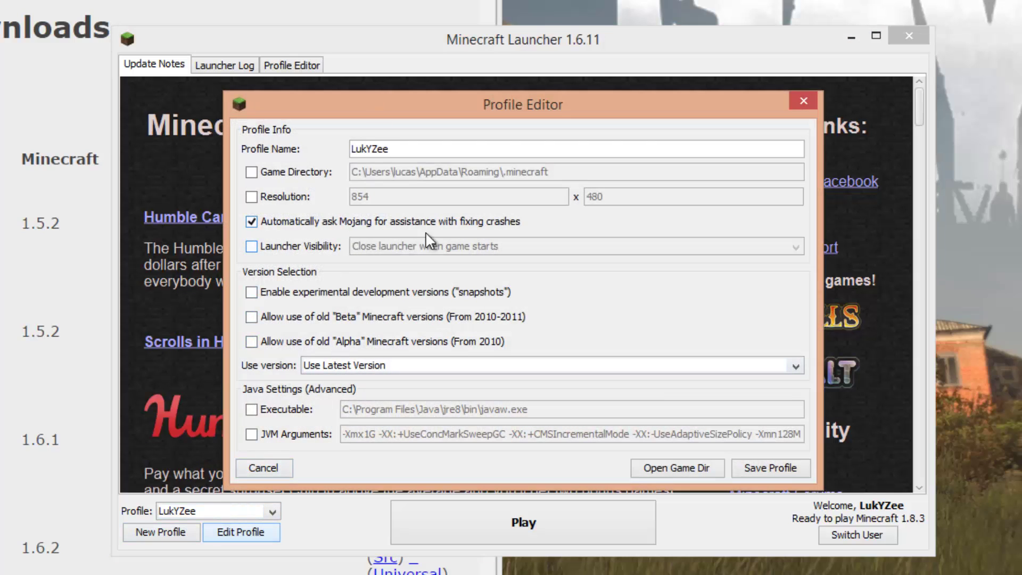
pyautogui.click(745, 463)
# - Create and save a new launcher profile named 1.8.3 that uses version release 1.7.2
pyautogui.click(160, 530)
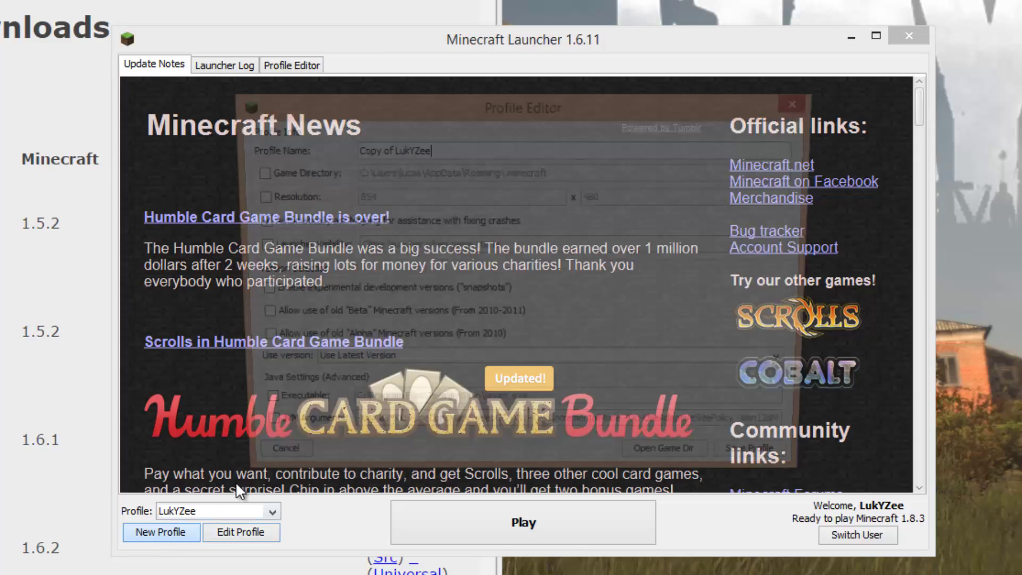
pyautogui.moveTo(466, 154); pyautogui.dragTo(158, 143)
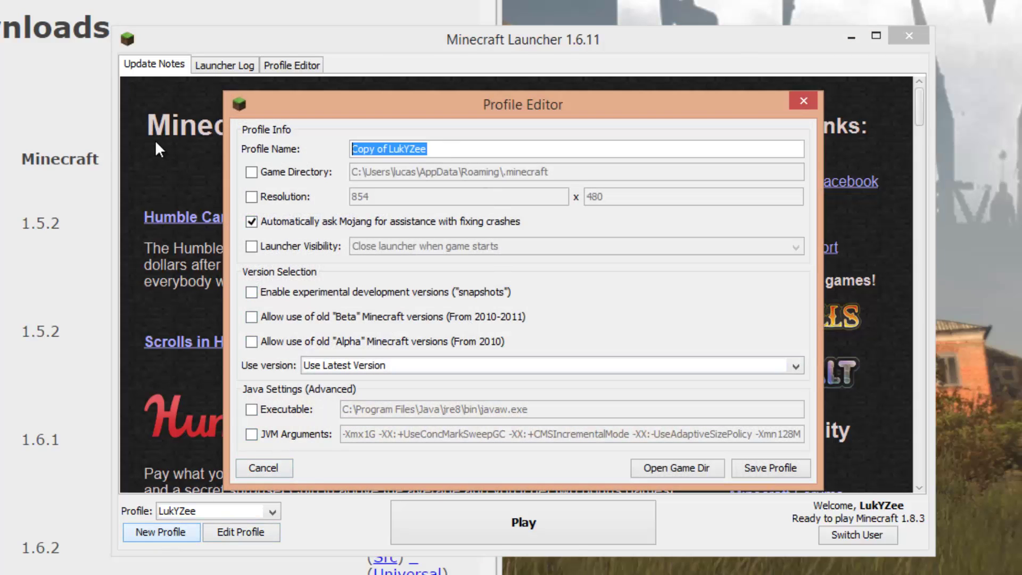
pyautogui.write('1.8.3')
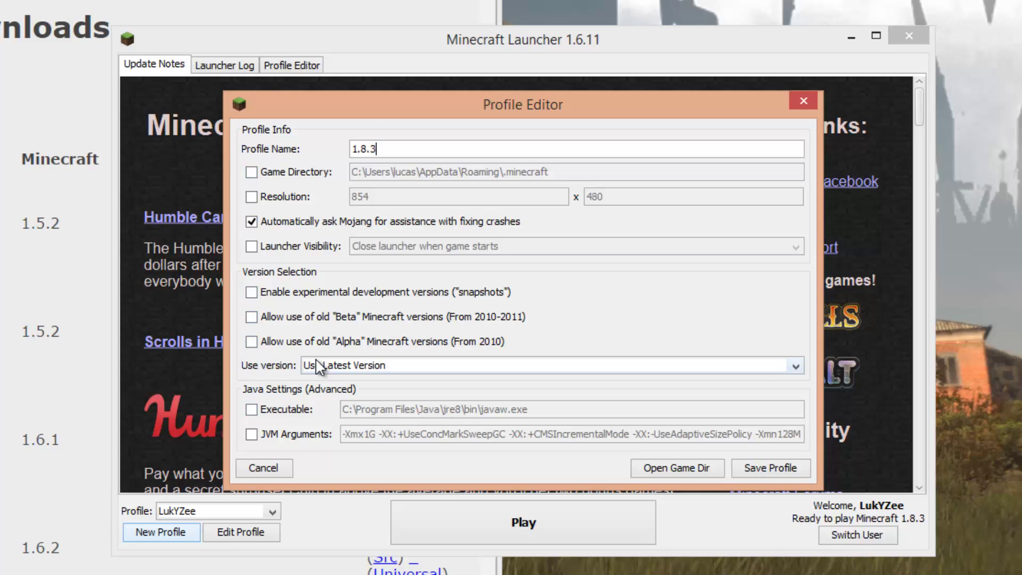
pyautogui.click(793, 366)
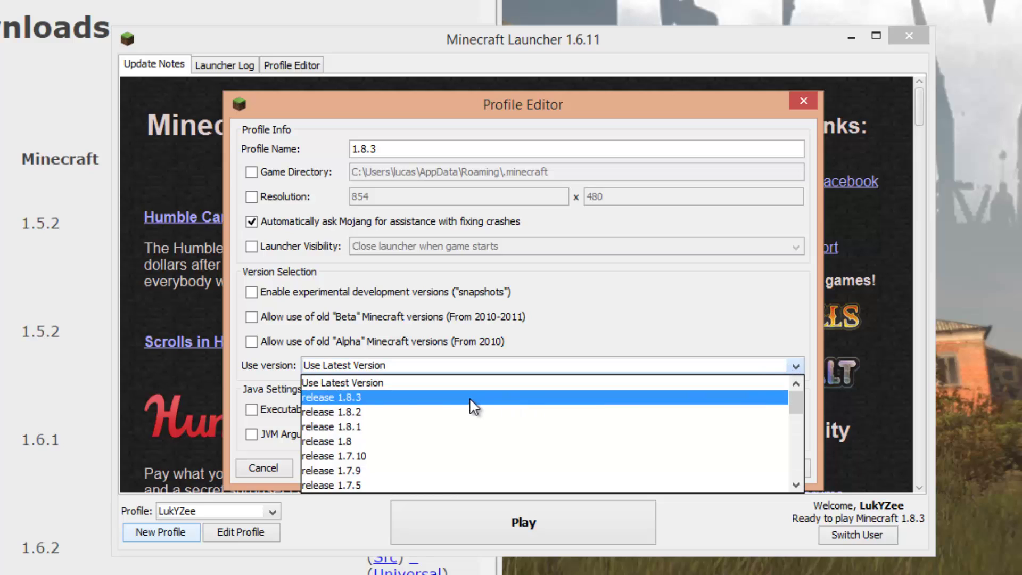
pyautogui.scroll(-2, 418, 452)
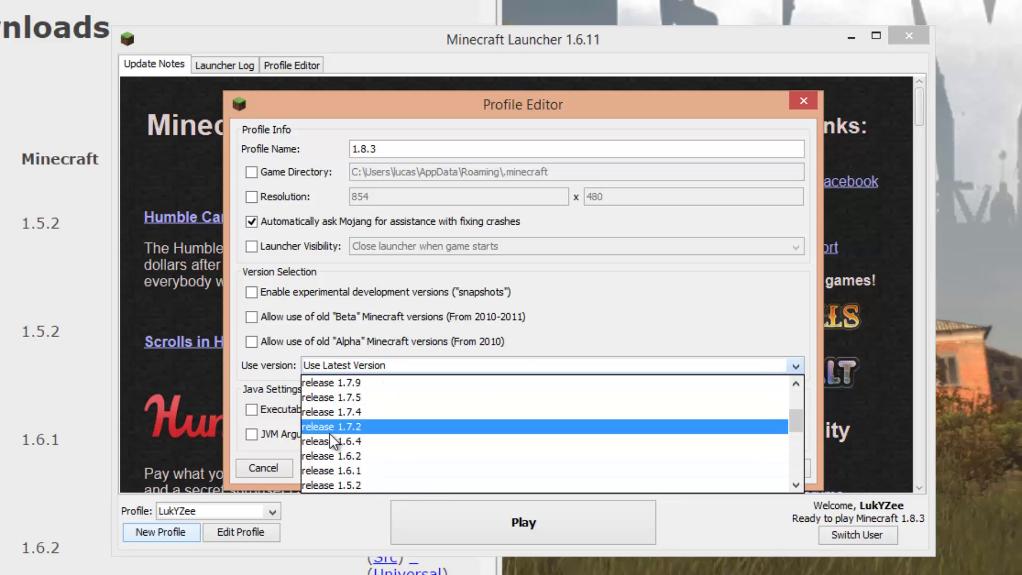
pyautogui.click(354, 429)
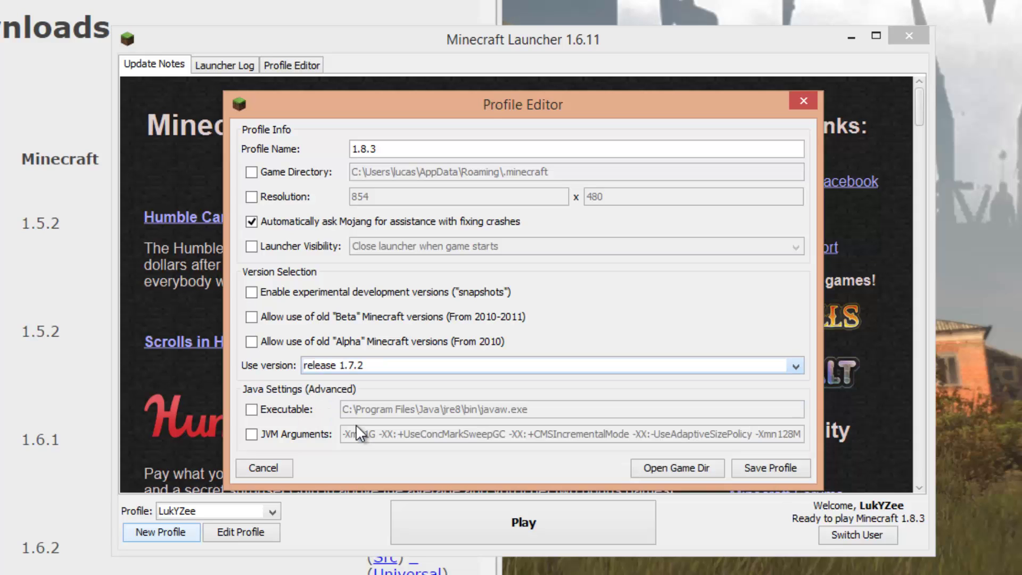
pyautogui.click(767, 467)
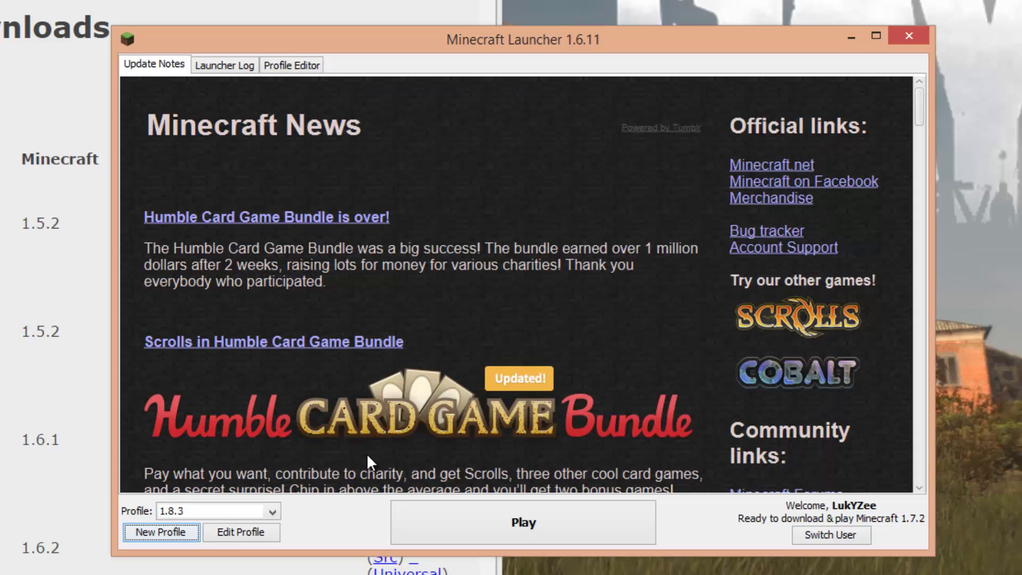
# - Recheck the 1.8.3 profile's settings and launch the game with that profile
pyautogui.click(248, 511)
pyautogui.click(189, 528)
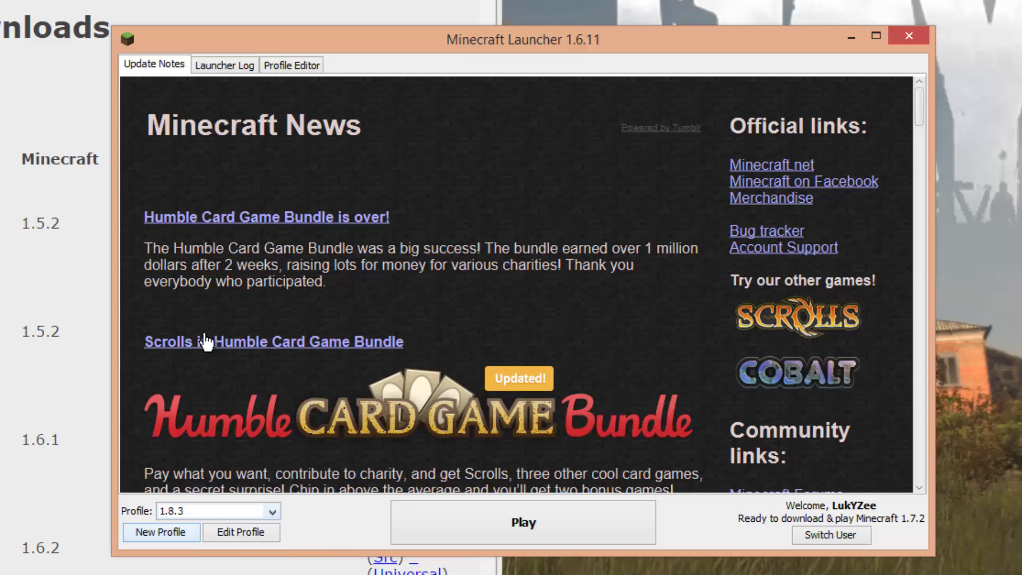
pyautogui.click(215, 533)
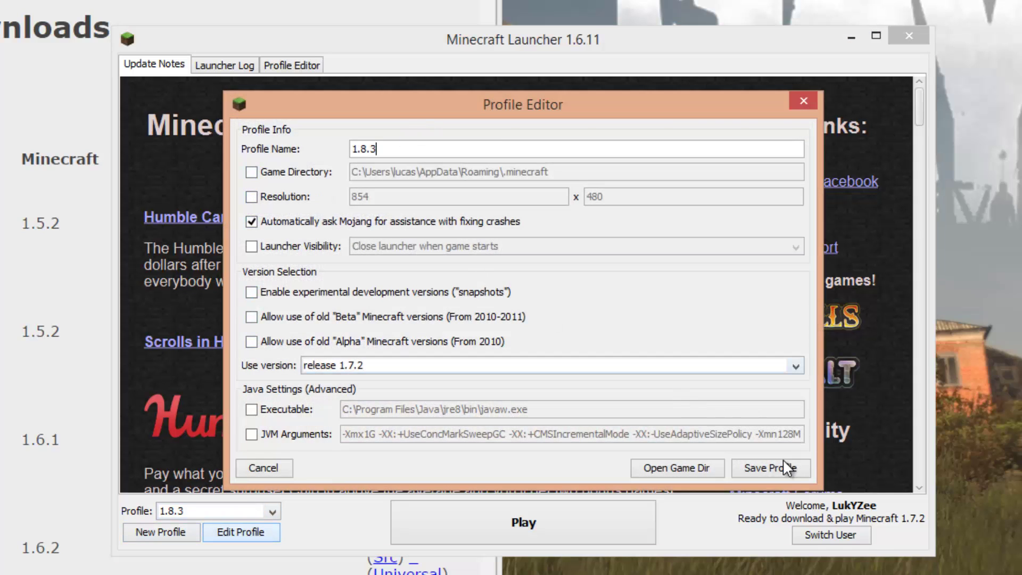
pyautogui.click(787, 469)
pyautogui.click(223, 512)
pyautogui.click(225, 525)
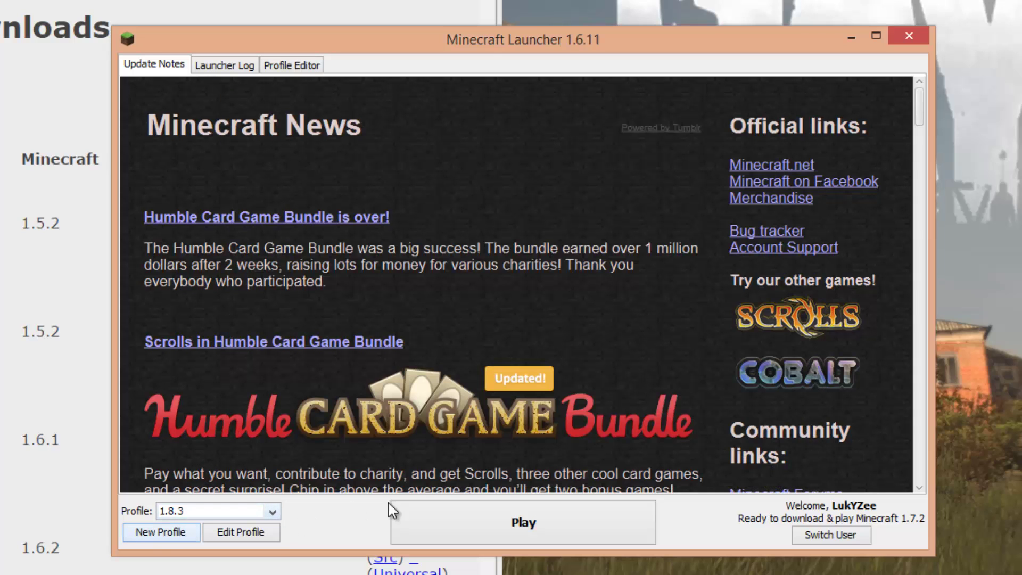
pyautogui.click(563, 517)
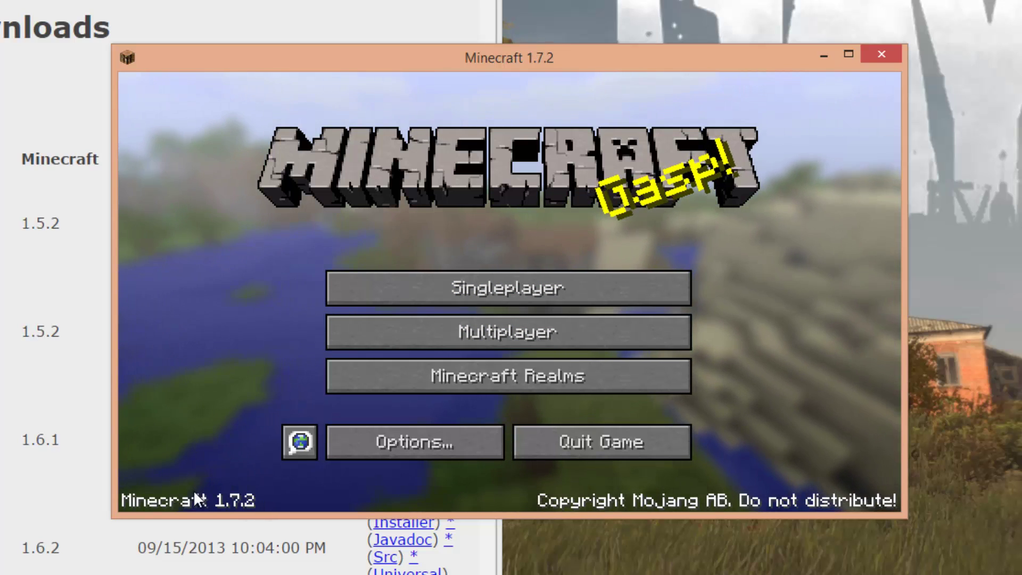
pyautogui.moveTo(387, 63); pyautogui.dragTo(333, 0)
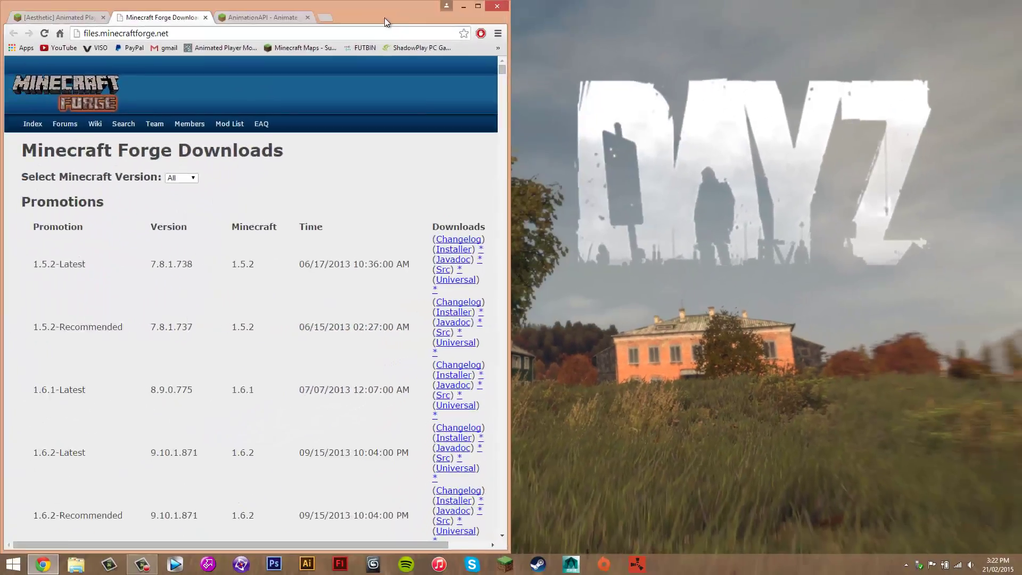
# - Maximize the browser and open the Animated Player v1.5.0 mc1.7.2 download from the mod's forum thread
pyautogui.moveTo(426, 5); pyautogui.dragTo(655, 5)
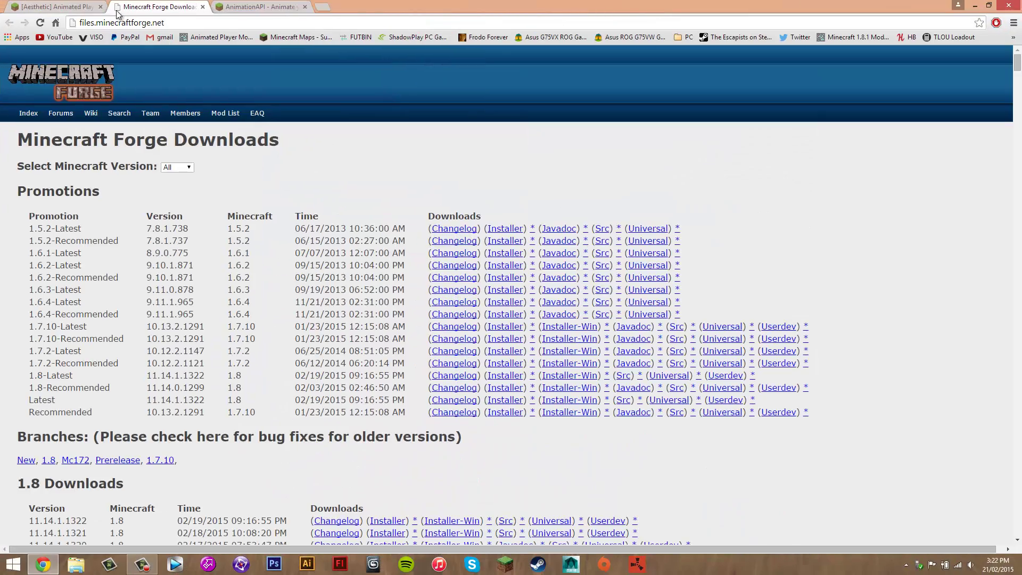
pyautogui.click(98, 5)
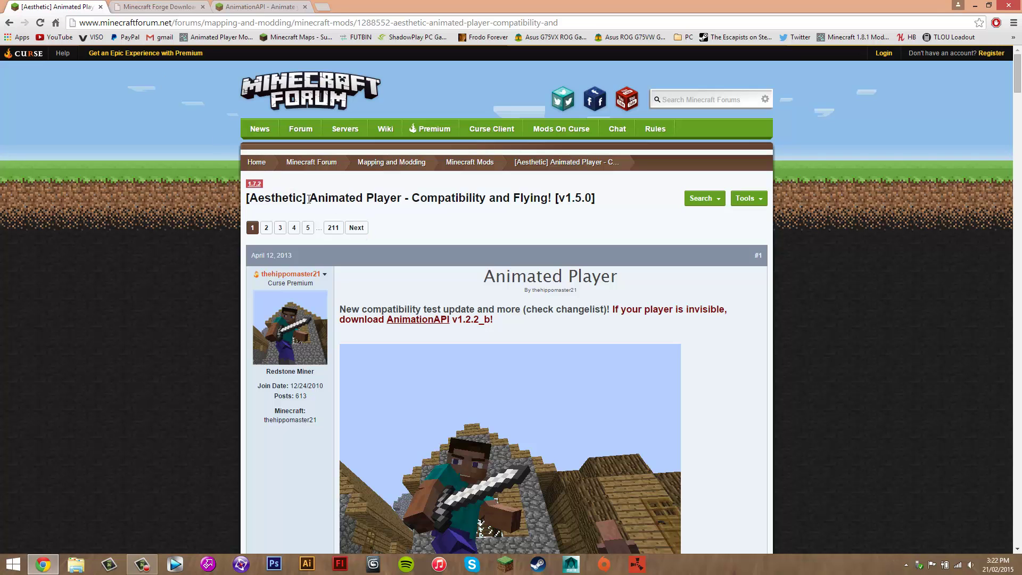
pyautogui.moveTo(318, 198); pyautogui.dragTo(444, 211)
pyautogui.click(436, 241)
pyautogui.scroll(-20, 401, 336)
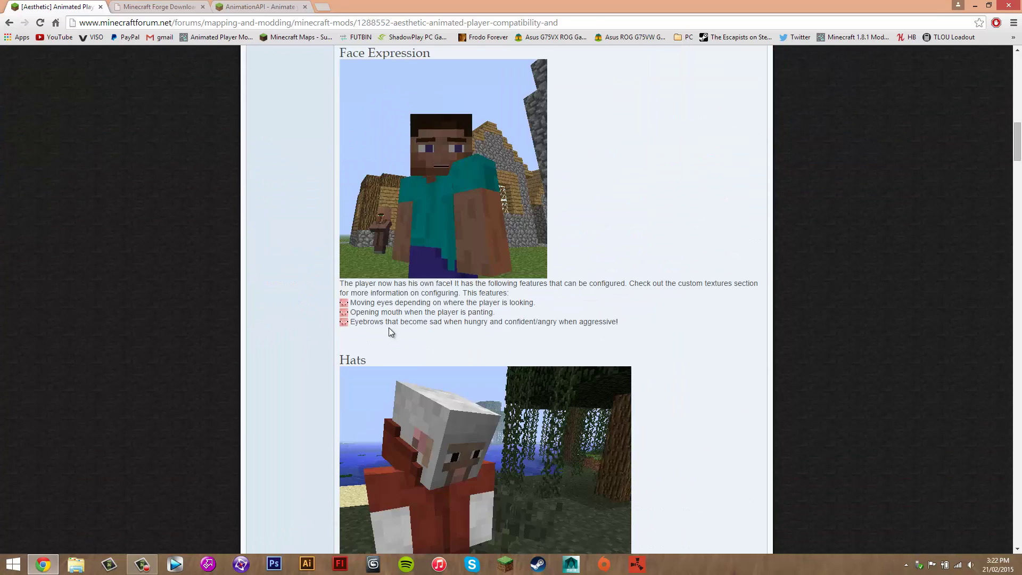
pyautogui.scroll(-13, 379, 324)
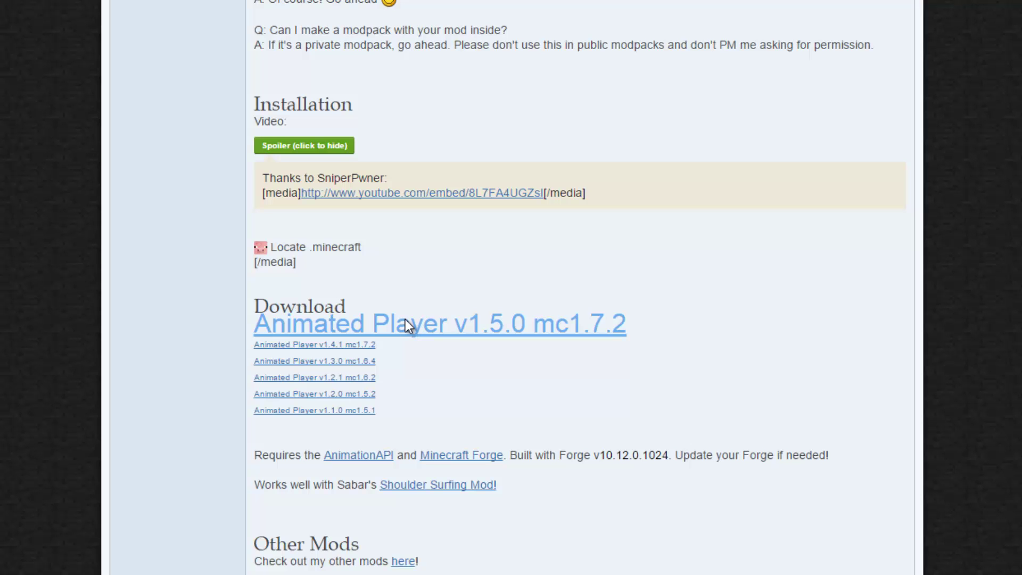
pyautogui.click(540, 335)
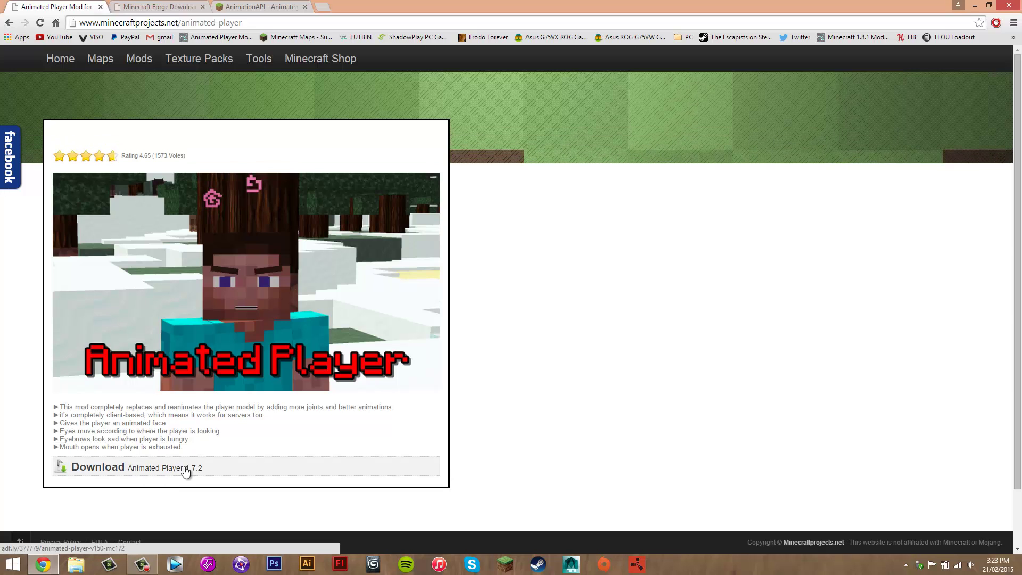
# - Download the Animated Player 1.7.2 jar past the adf.ly ad, keep the file and close the ad page
pyautogui.click(175, 471)
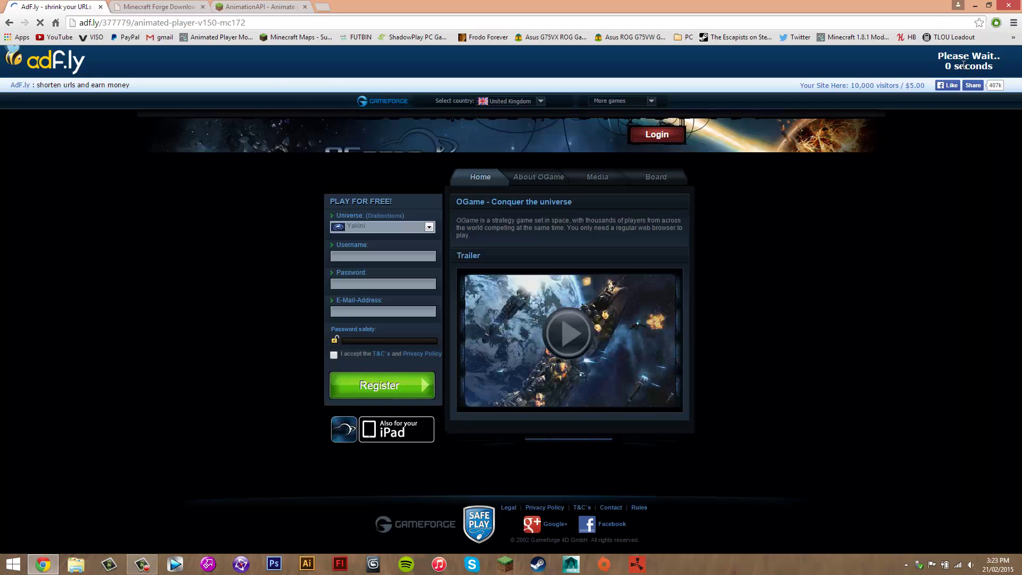
pyautogui.click(966, 63)
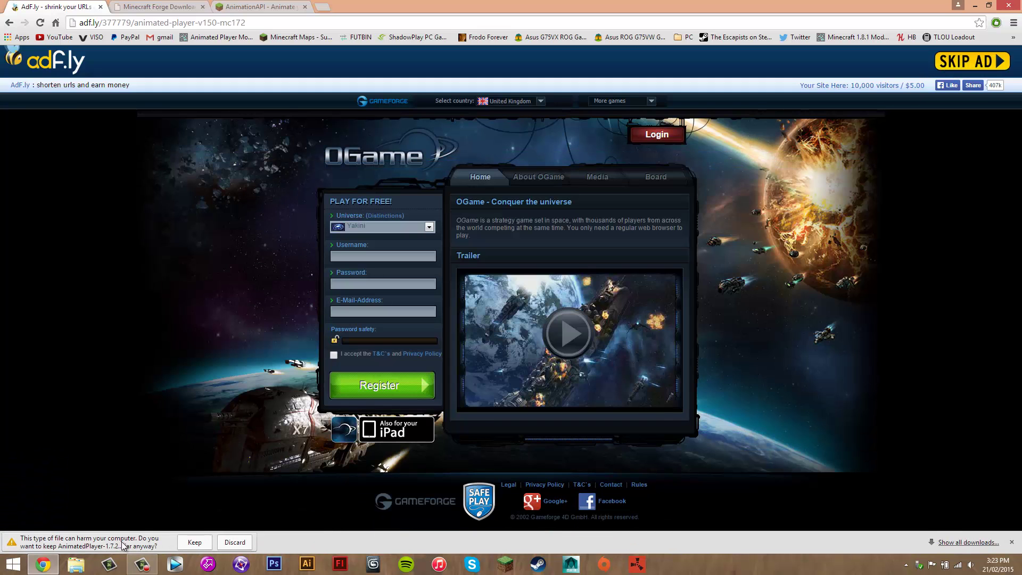
pyautogui.click(193, 542)
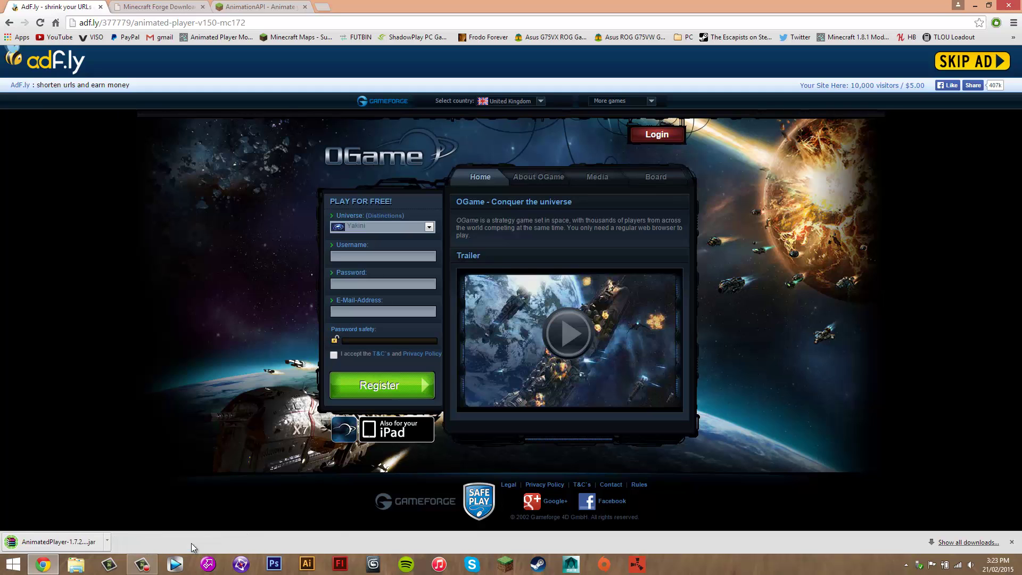
pyautogui.click(100, 8)
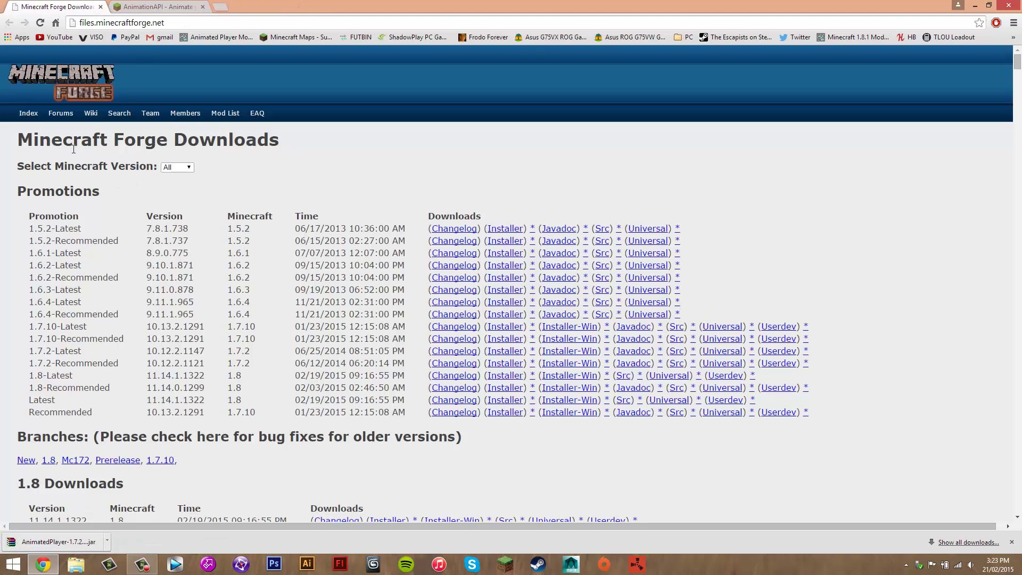
# - Filter the Minecraft Forge downloads to Minecraft version 1.7.2
pyautogui.moveTo(68, 127); pyautogui.dragTo(16, 141)
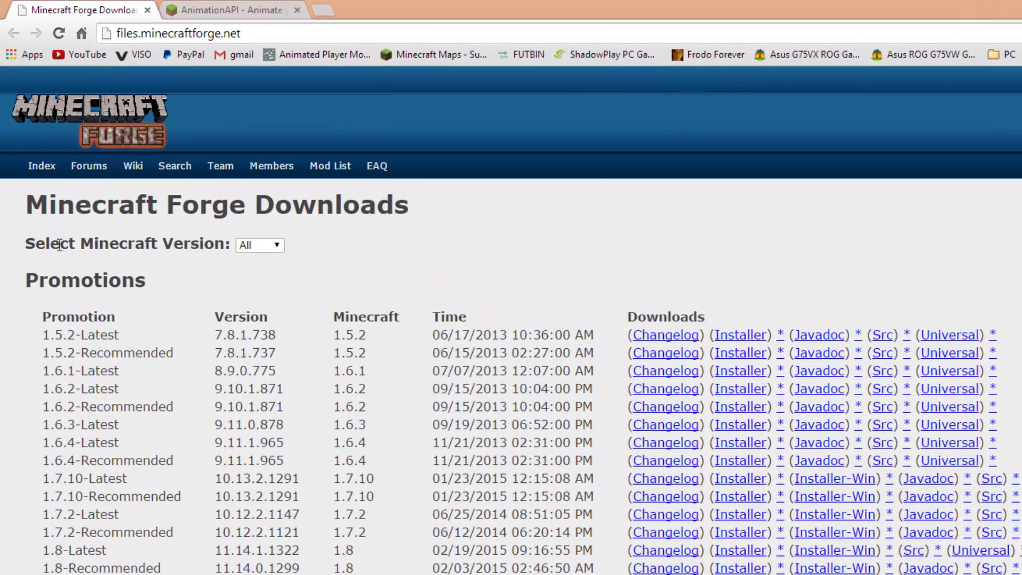
pyautogui.moveTo(68, 208); pyautogui.dragTo(186, 208)
pyautogui.click(229, 208)
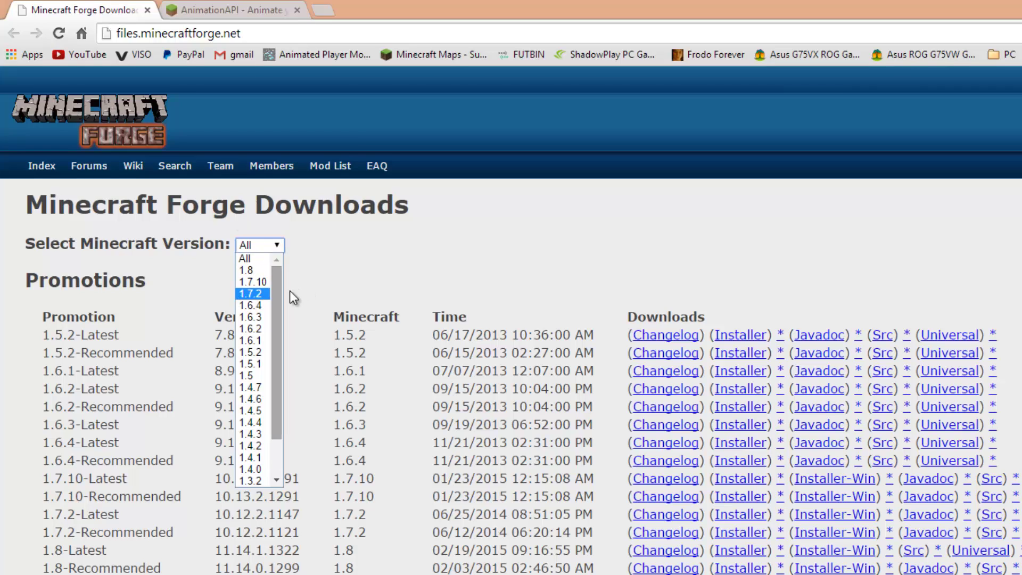
pyautogui.click(255, 294)
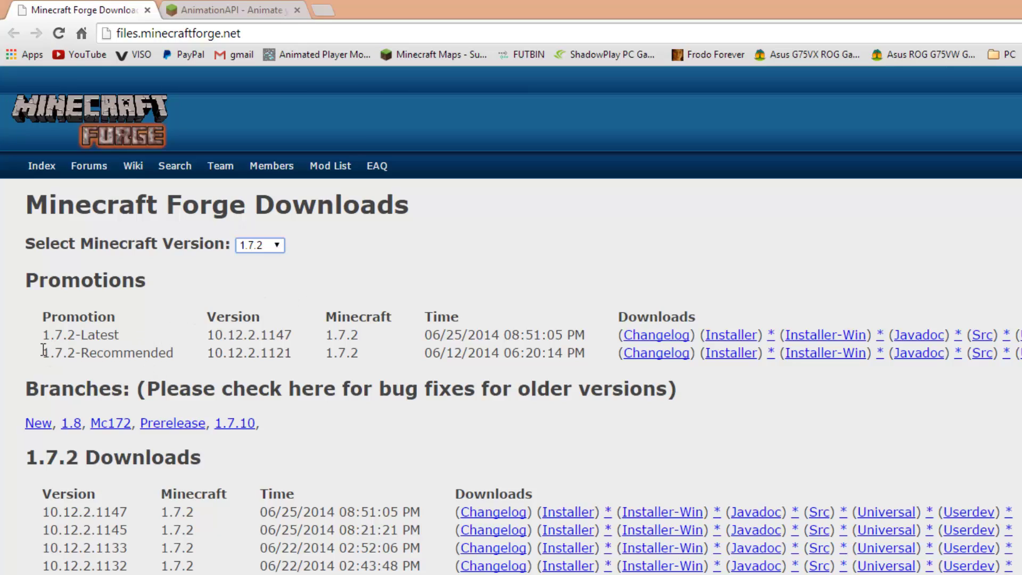
# - Download the installer for the 1.7.2-Recommended Forge build, keep the file and close the ad page
pyautogui.moveTo(43, 352); pyautogui.dragTo(183, 356)
pyautogui.click(185, 356)
pyautogui.click(733, 354)
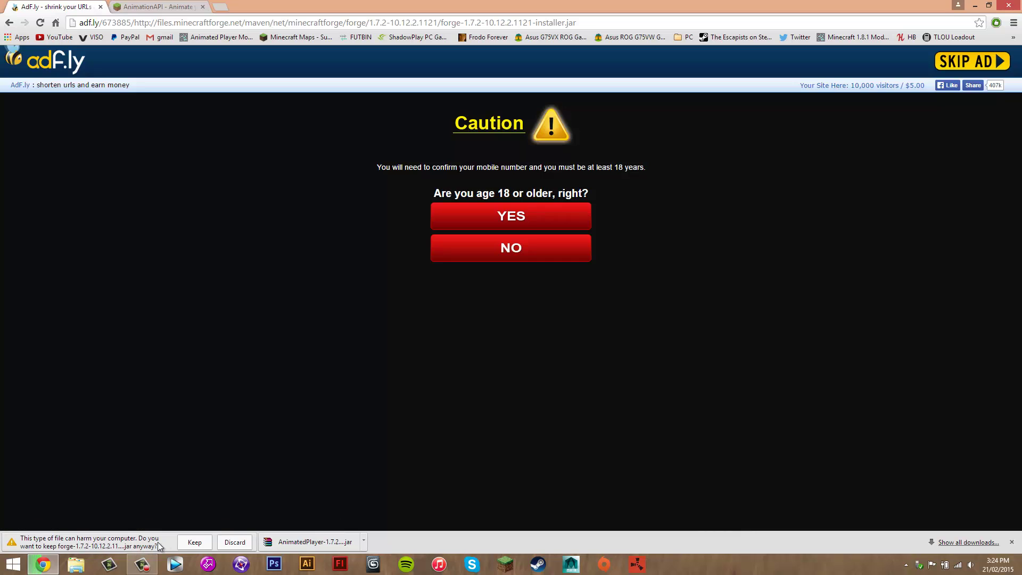
pyautogui.click(195, 542)
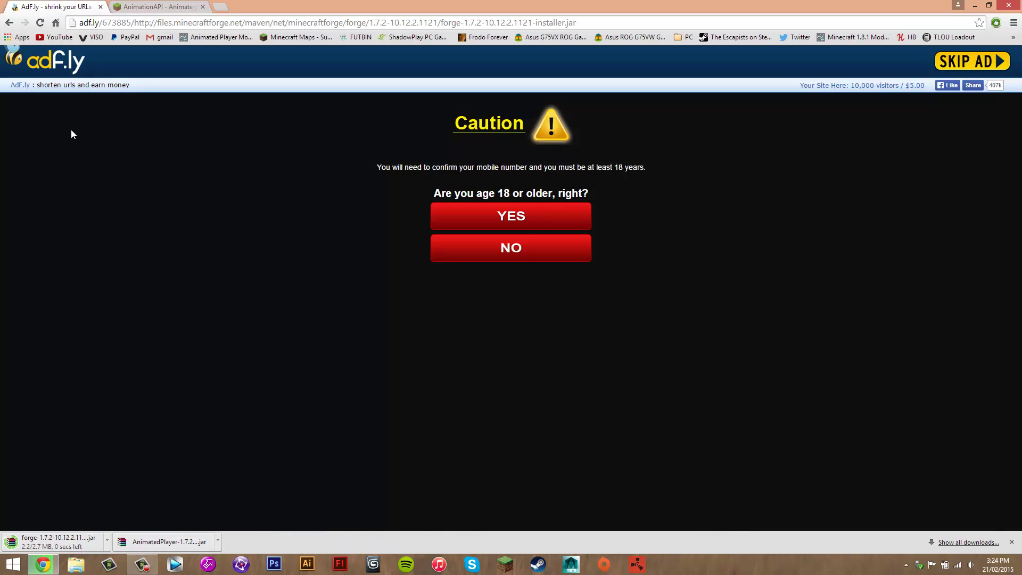
pyautogui.click(99, 8)
# - Look through the AnimationAPI forum thread from its title down to the download links and changelist
pyautogui.moveTo(254, 197); pyautogui.dragTo(331, 198)
pyautogui.click(292, 196)
pyautogui.scroll(-6, 402, 196)
pyautogui.scroll(6, 510, 221)
pyautogui.moveTo(247, 200); pyautogui.dragTo(436, 211)
pyautogui.click(46, 76)
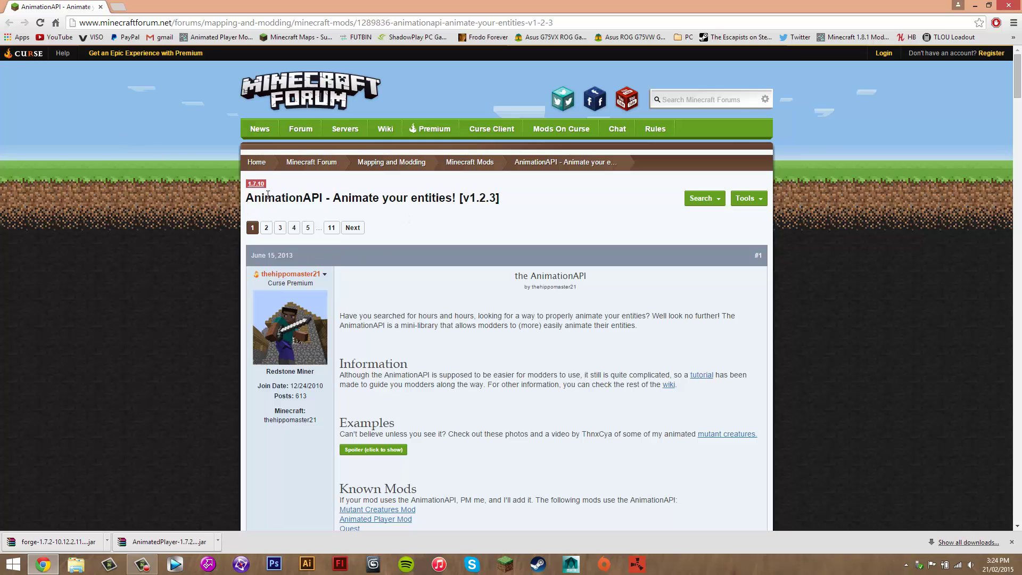
pyautogui.scroll(-4, 286, 199)
pyautogui.scroll(5, 399, 200)
pyautogui.scroll(-9, 615, 239)
pyautogui.scroll(-8, 465, 207)
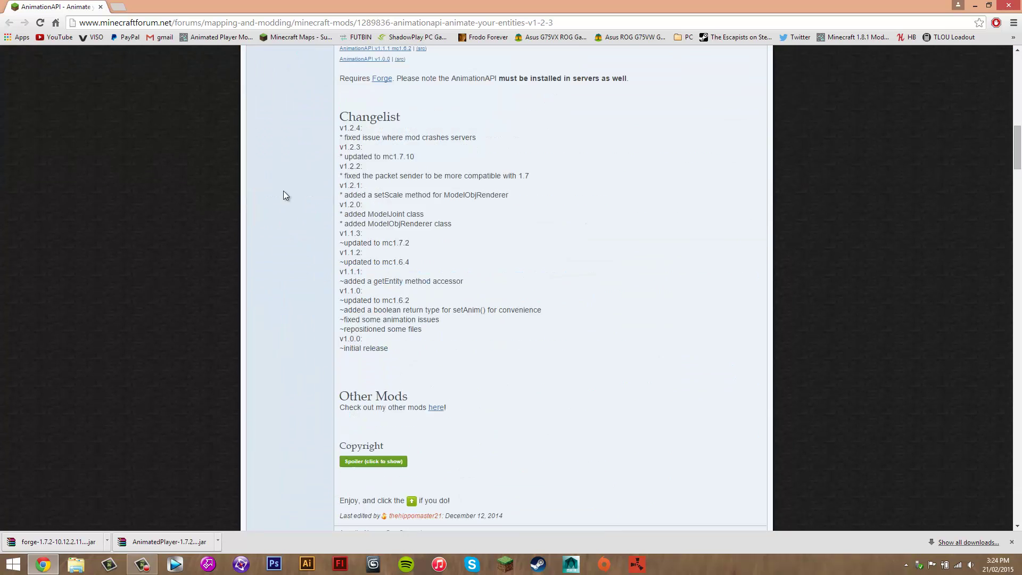
pyautogui.scroll(5, 340, 181)
pyautogui.scroll(-1, 340, 207)
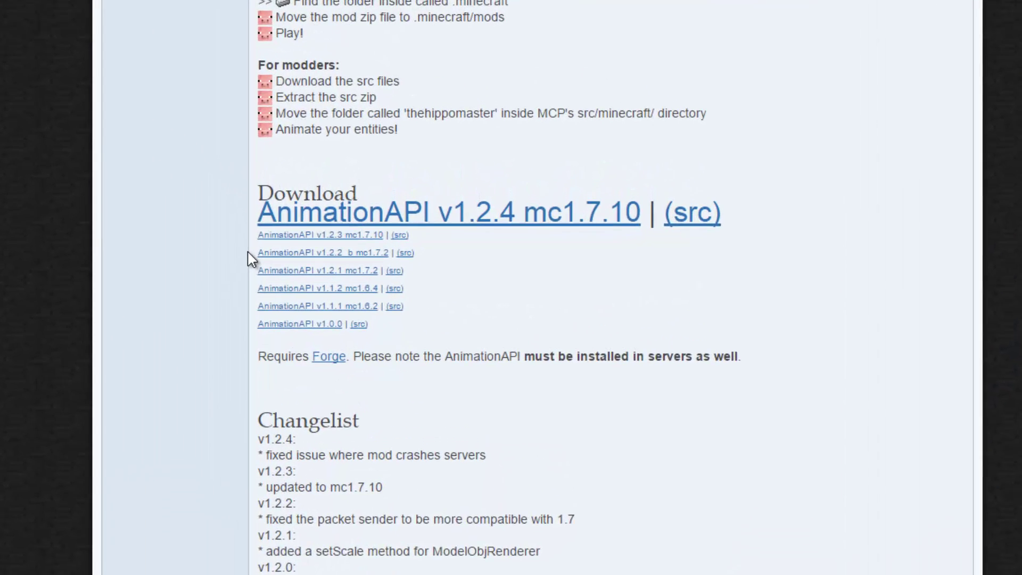
# - Download AnimationAPI v1.2.2_b mc1.7.2 past the adf.ly ad and keep the jar file
pyautogui.moveTo(250, 259); pyautogui.dragTo(286, 255)
pyautogui.click(484, 275)
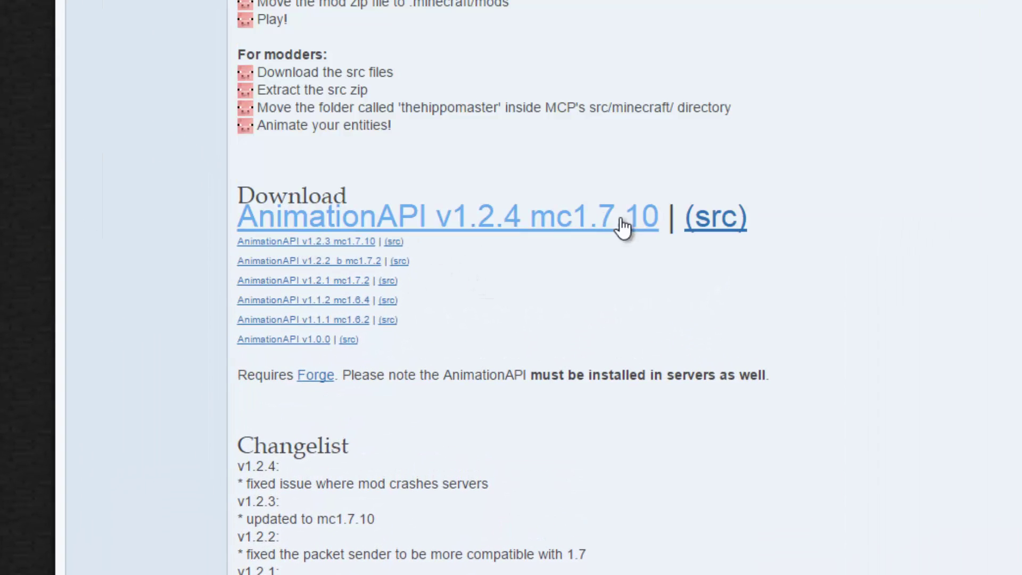
pyautogui.moveTo(229, 263); pyautogui.dragTo(449, 276)
pyautogui.click(367, 269)
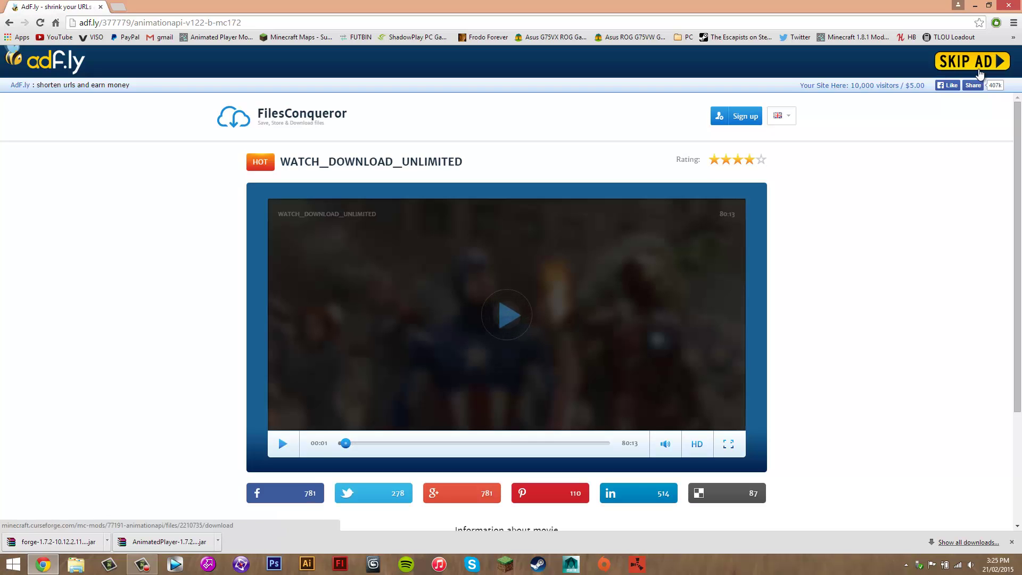
pyautogui.click(980, 72)
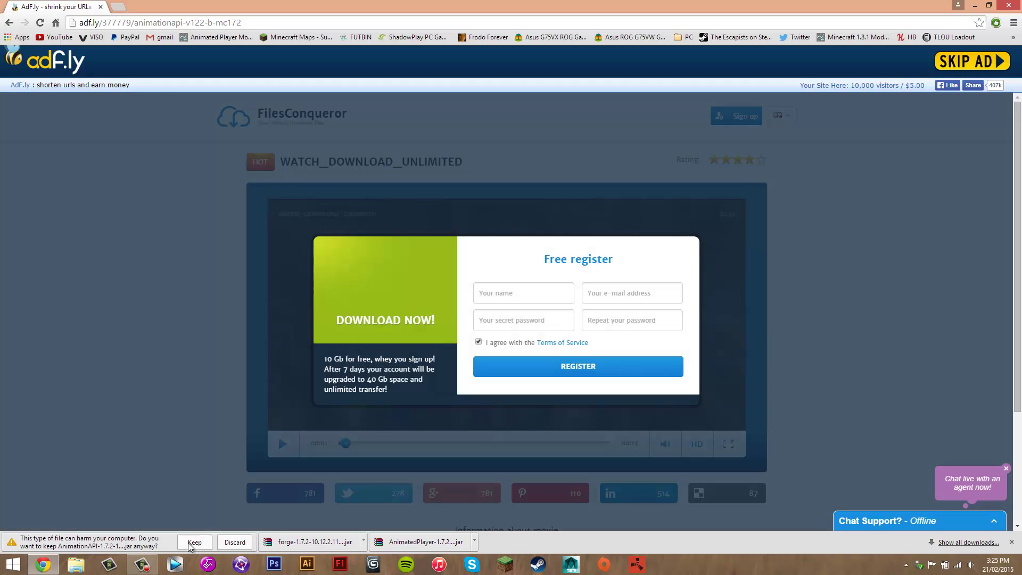
pyautogui.click(194, 542)
# - Show the browser's downloads list beside the desktop and copy the Forge, AnimatedPlayer and AnimationAPI jars onto the desktop
pyautogui.press('super+Left')
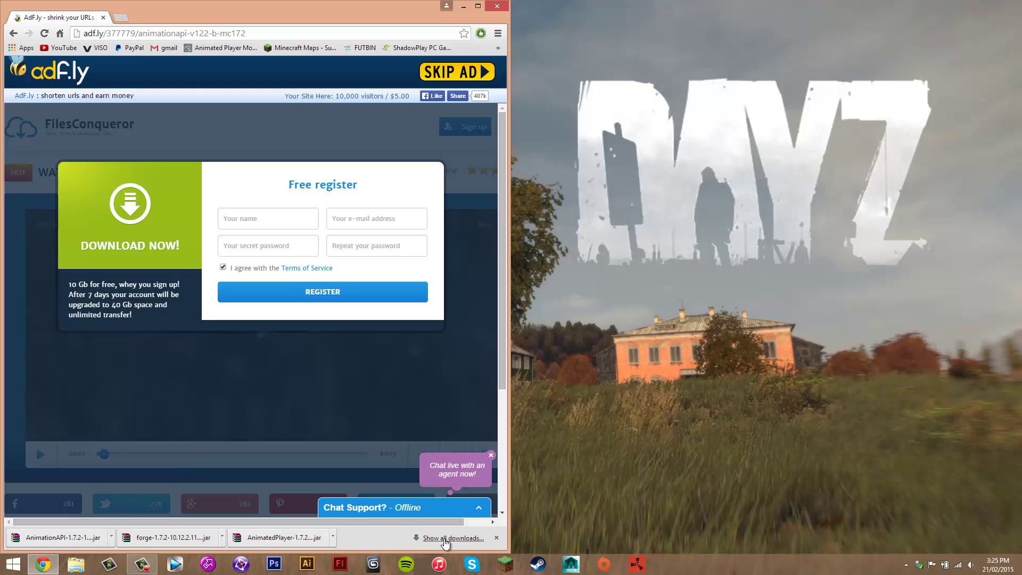
pyautogui.click(444, 543)
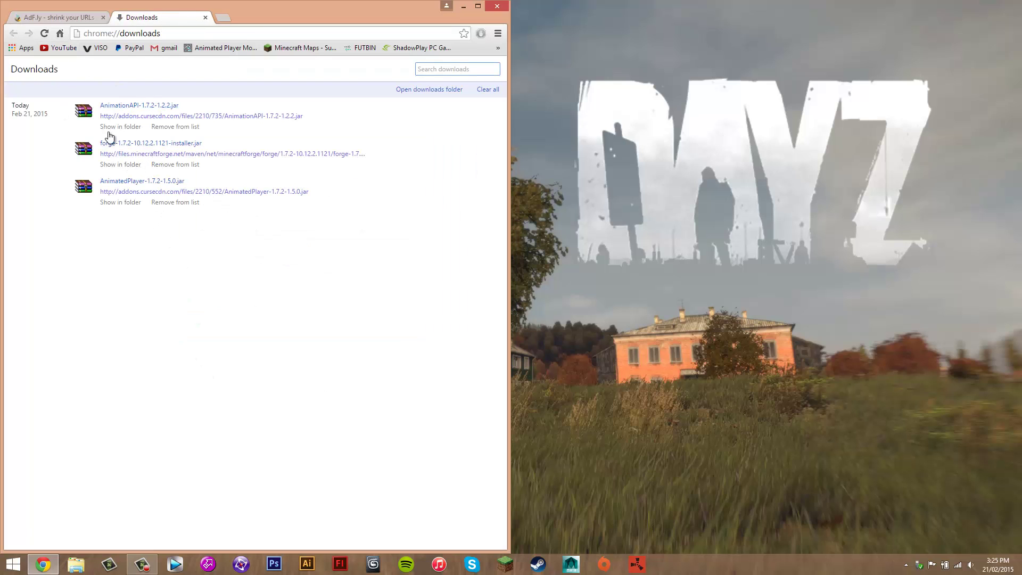
pyautogui.click(855, 52)
pyautogui.moveTo(124, 144); pyautogui.dragTo(730, 111)
pyautogui.moveTo(144, 181); pyautogui.dragTo(737, 113)
pyautogui.moveTo(106, 109); pyautogui.dragTo(745, 189)
# - Close the browser and move the three jar files together to a free area of the desktop
pyautogui.moveTo(696, 25); pyautogui.dragTo(787, 286)
pyautogui.click(344, 14)
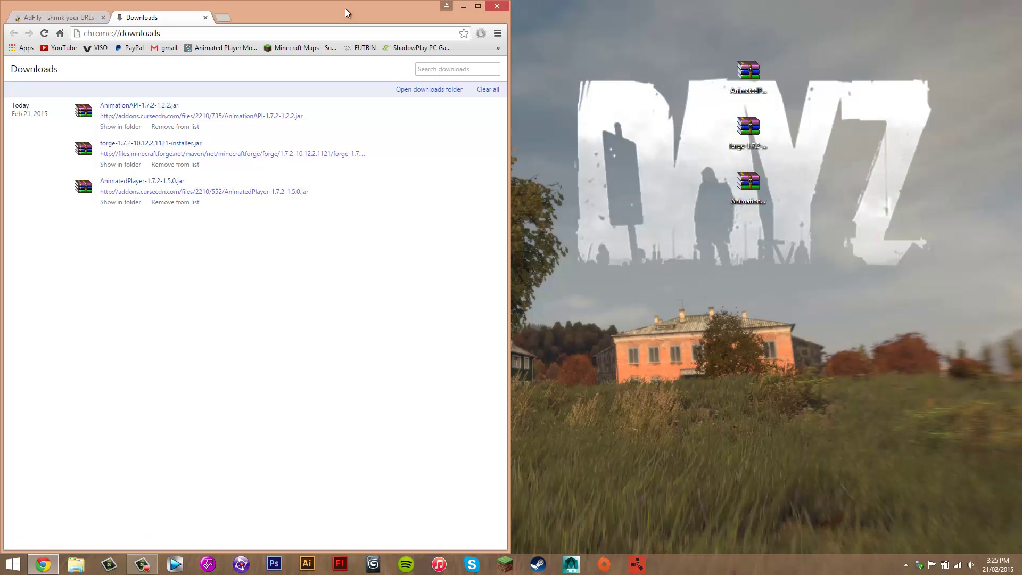
pyautogui.click(499, 10)
pyautogui.moveTo(831, 38); pyautogui.dragTo(545, 341)
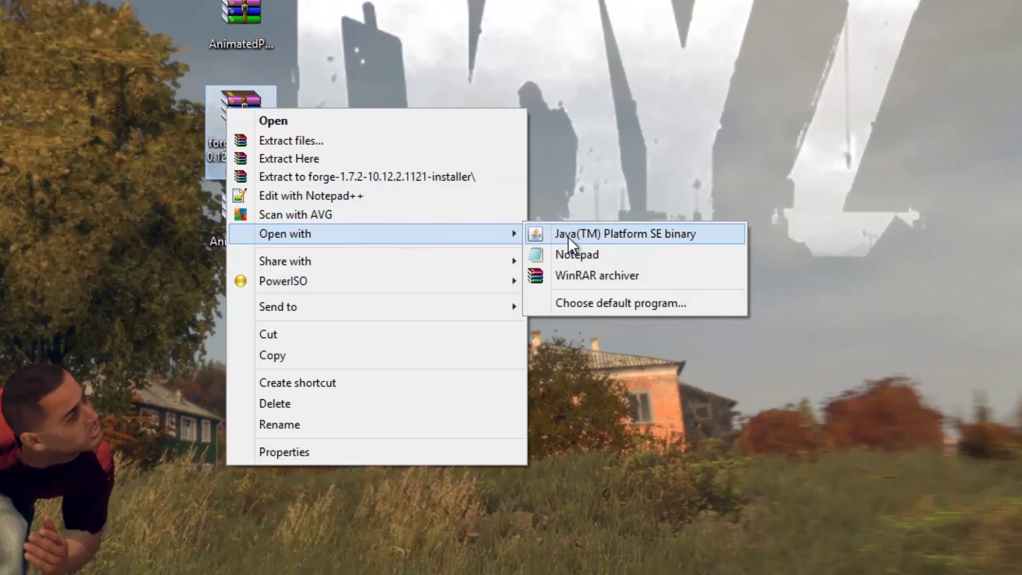
# - Run the Forge installer jar with Java(TM) Platform SE binary and complete the Install client option in the .minecraft folder
pyautogui.click(587, 233)
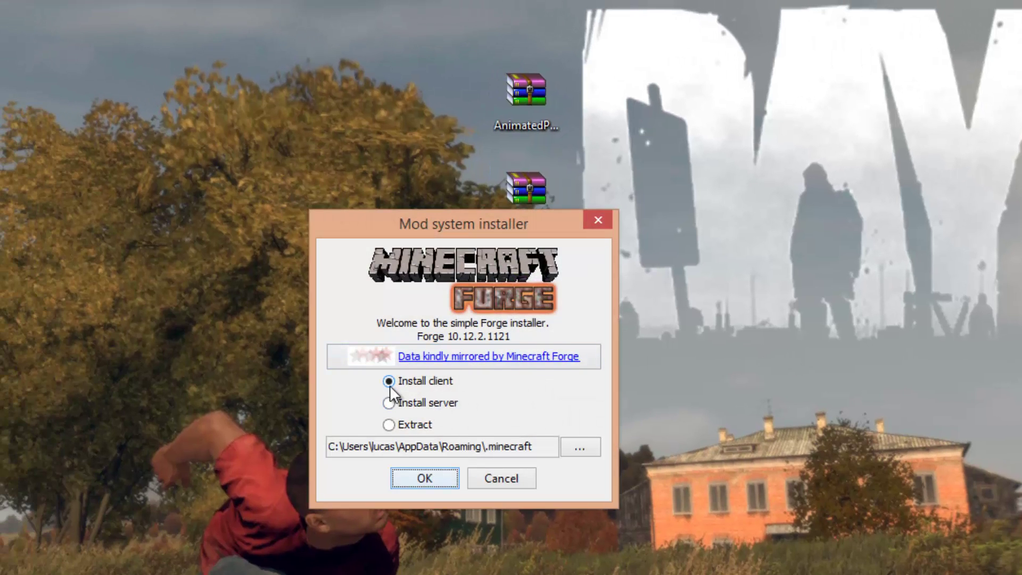
pyautogui.click(398, 381)
pyautogui.click(424, 479)
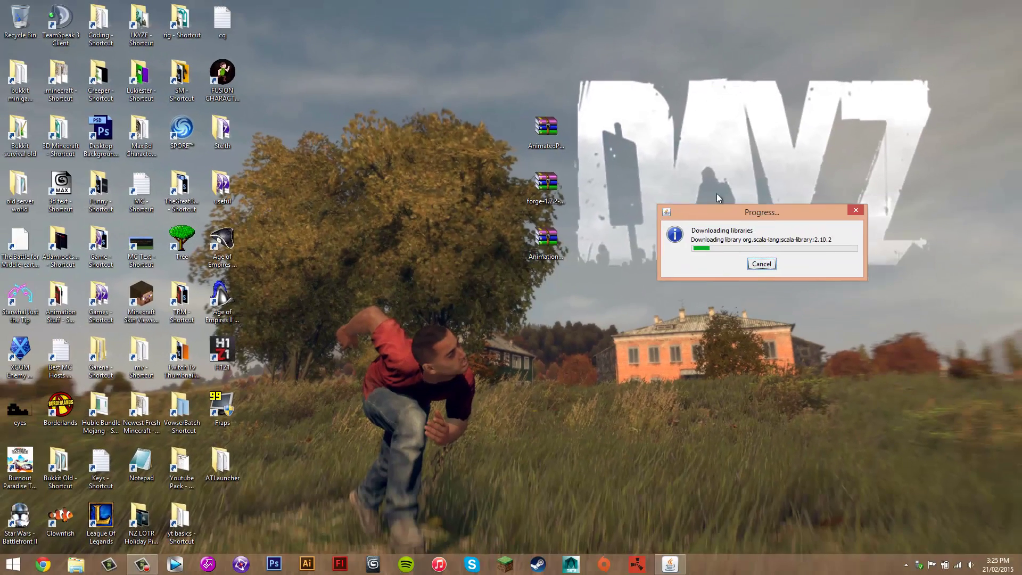
pyautogui.moveTo(756, 204); pyautogui.dragTo(700, 180)
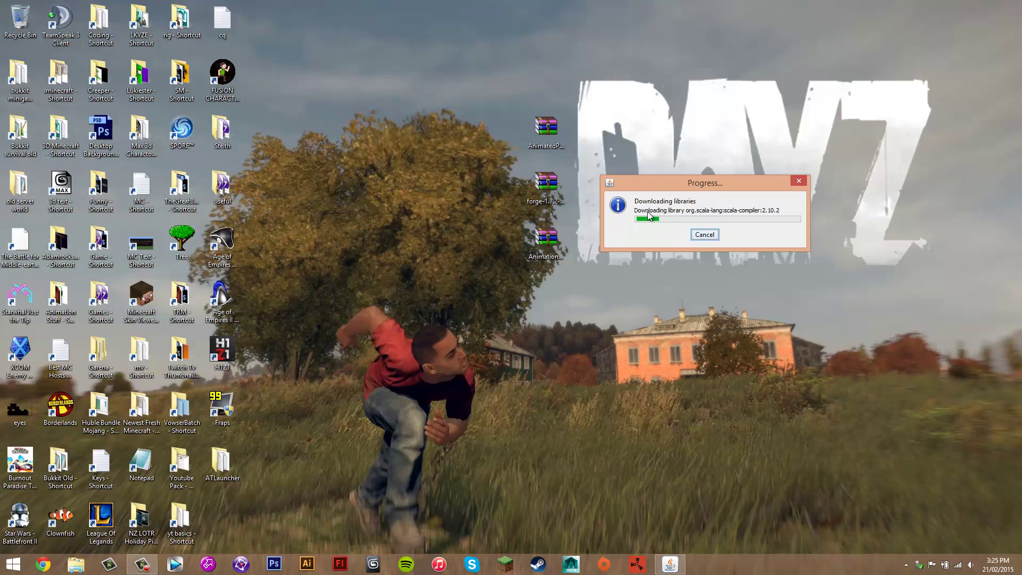
pyautogui.moveTo(660, 183); pyautogui.dragTo(669, 157)
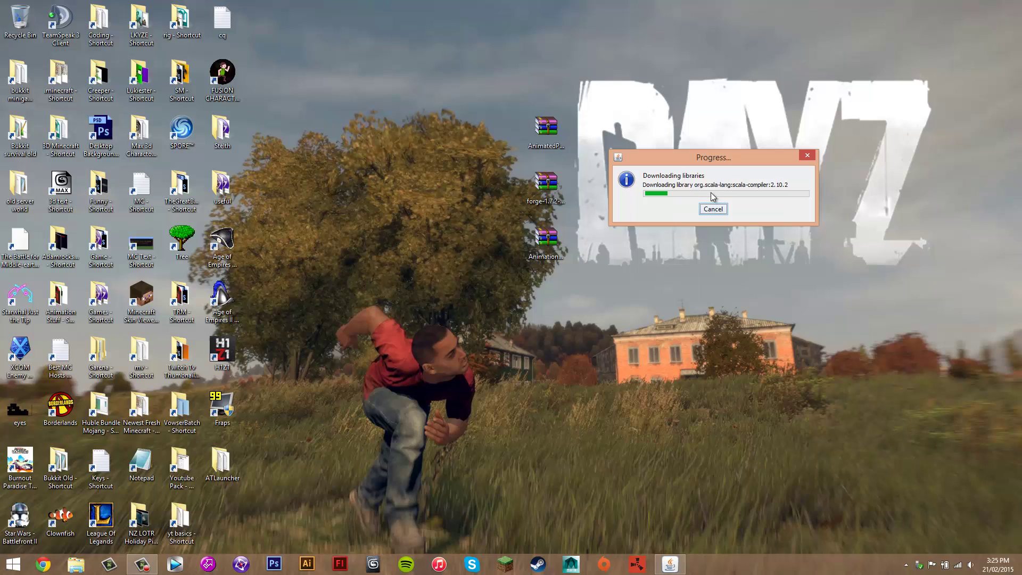
pyautogui.moveTo(533, 258); pyautogui.dragTo(601, 257)
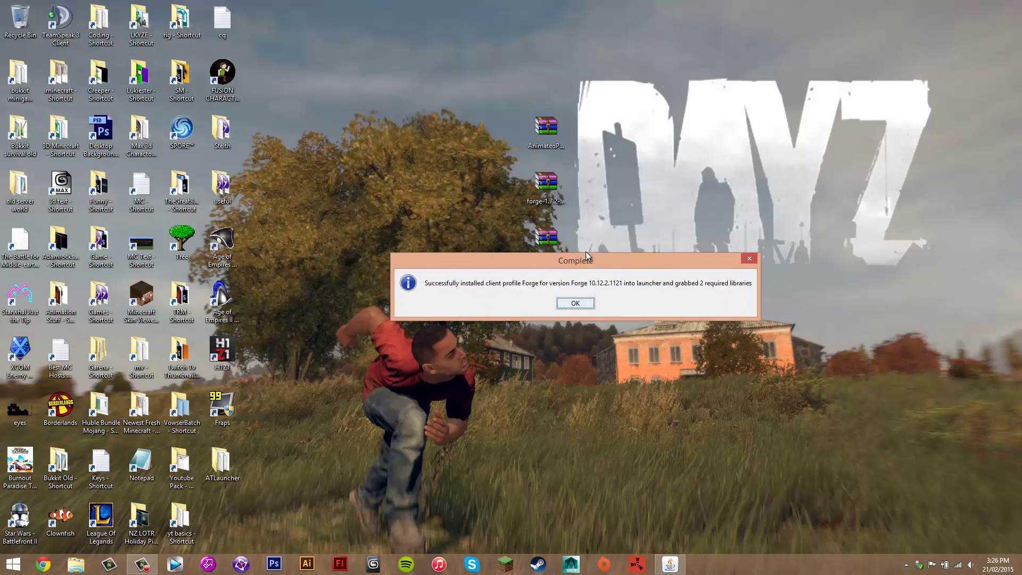
pyautogui.click(582, 293)
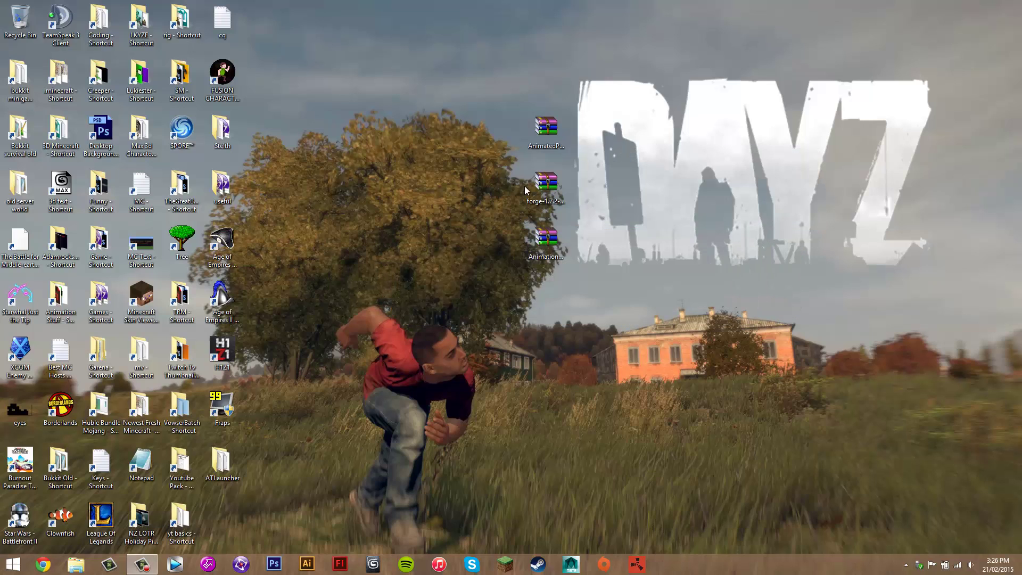
# - Delete the Forge installer from the desktop and move the AnimatedPlayer jar directly above the AnimationAPI jar
pyautogui.moveTo(620, 171); pyautogui.dragTo(518, 228)
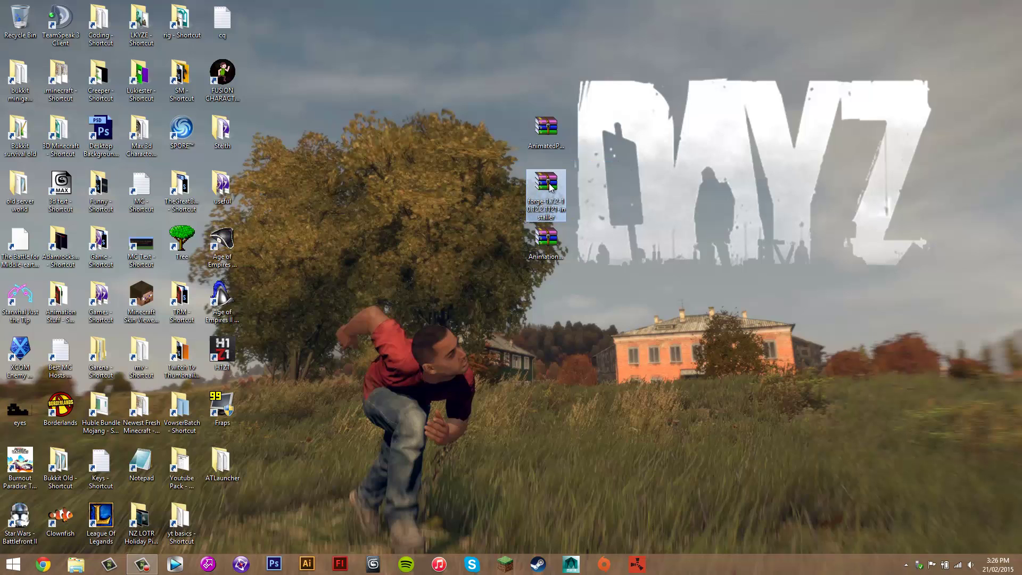
pyautogui.rightClick(550, 185)
pyautogui.click(585, 349)
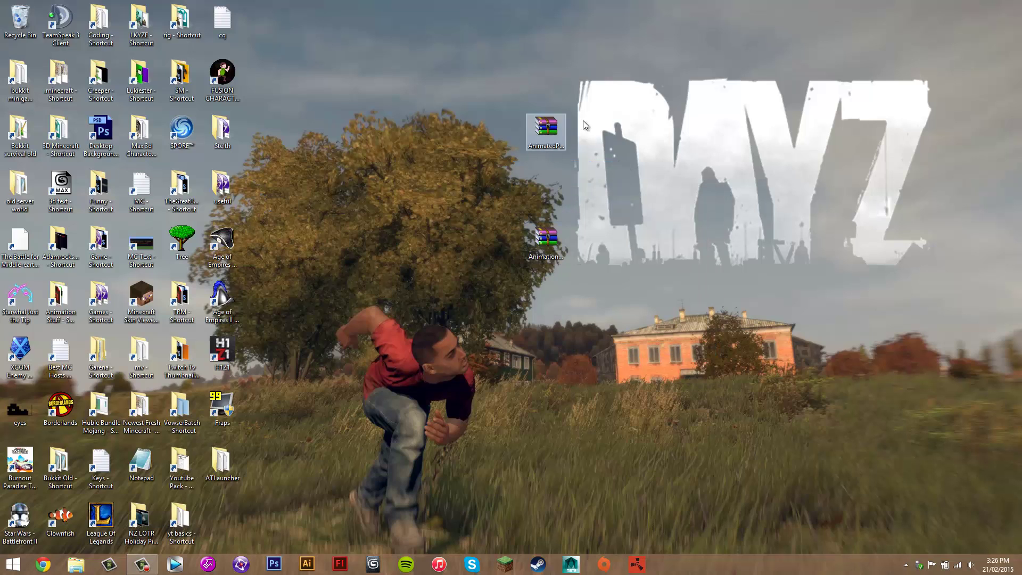
pyautogui.click(603, 112)
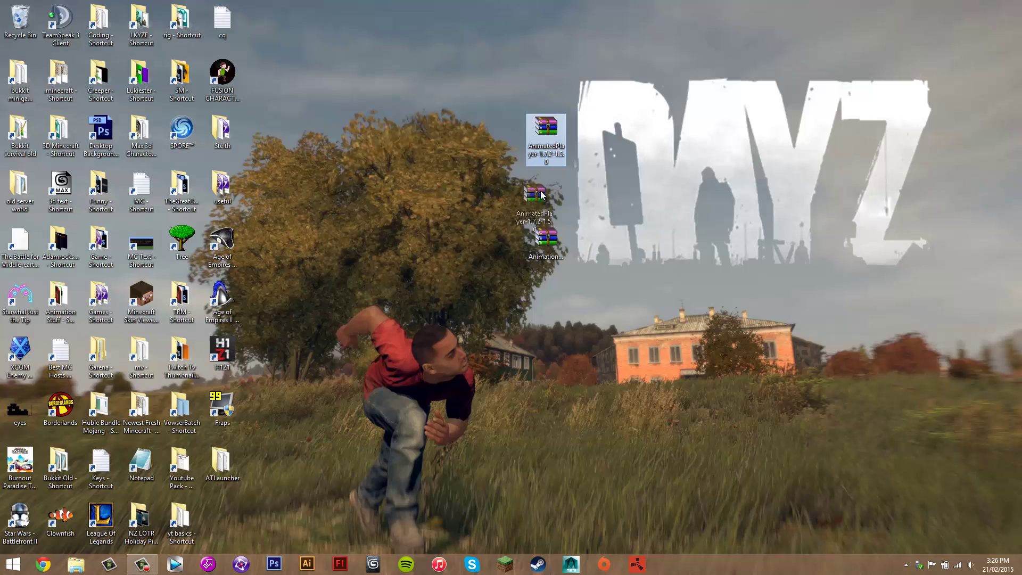
pyautogui.moveTo(542, 195); pyautogui.dragTo(544, 186)
pyautogui.moveTo(620, 156); pyautogui.dragTo(490, 290)
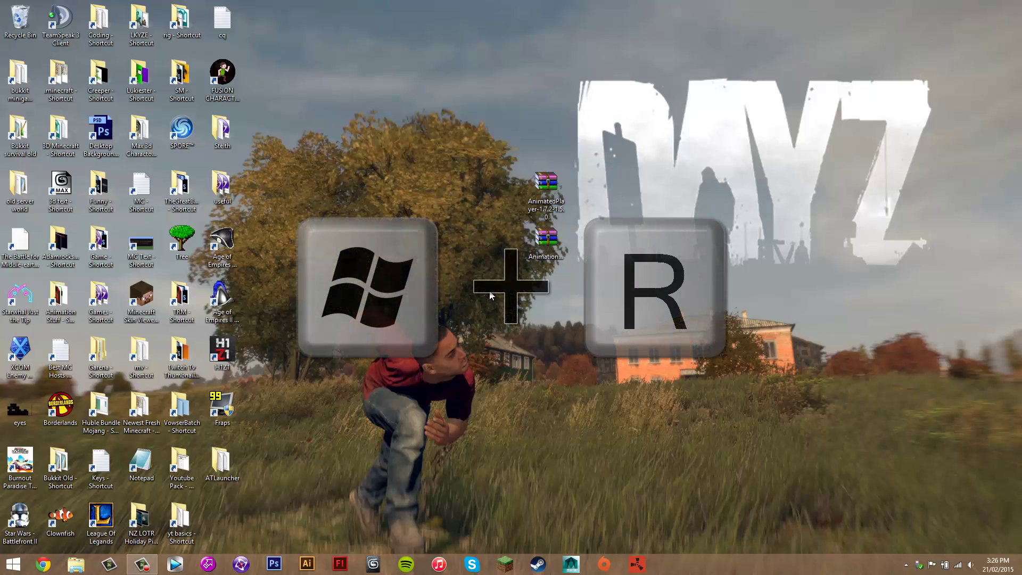
# - Open the Roaming folder by running %appdata% from the Run dialog
pyautogui.press('super+r')
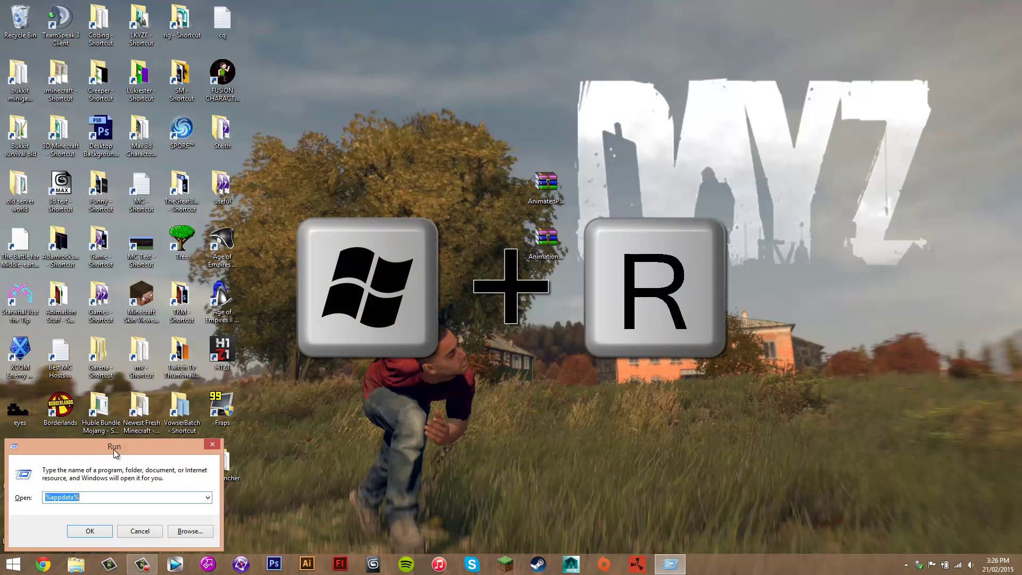
pyautogui.moveTo(114, 452); pyautogui.dragTo(416, 164)
pyautogui.click(426, 211)
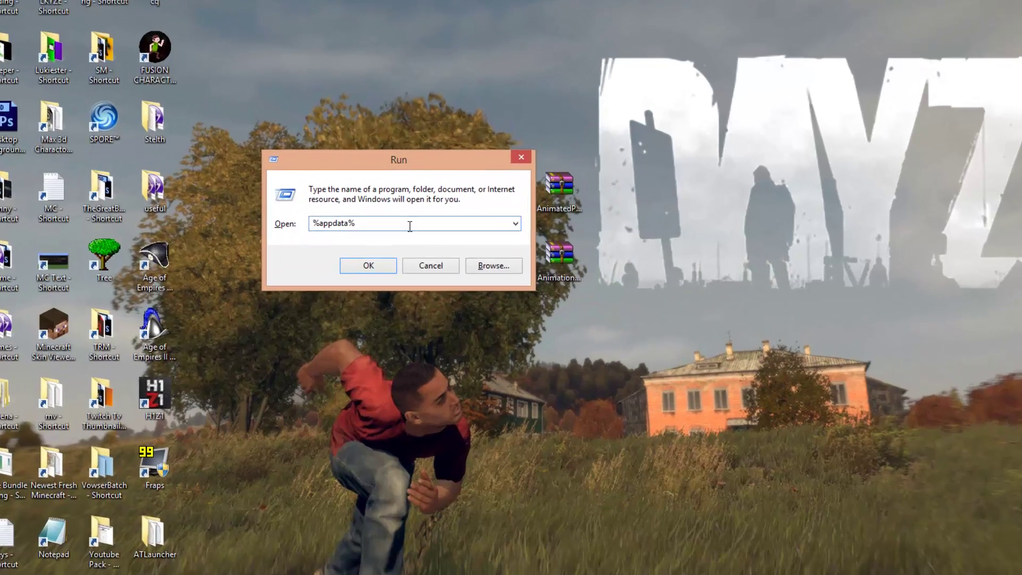
pyautogui.doubleClick(343, 221)
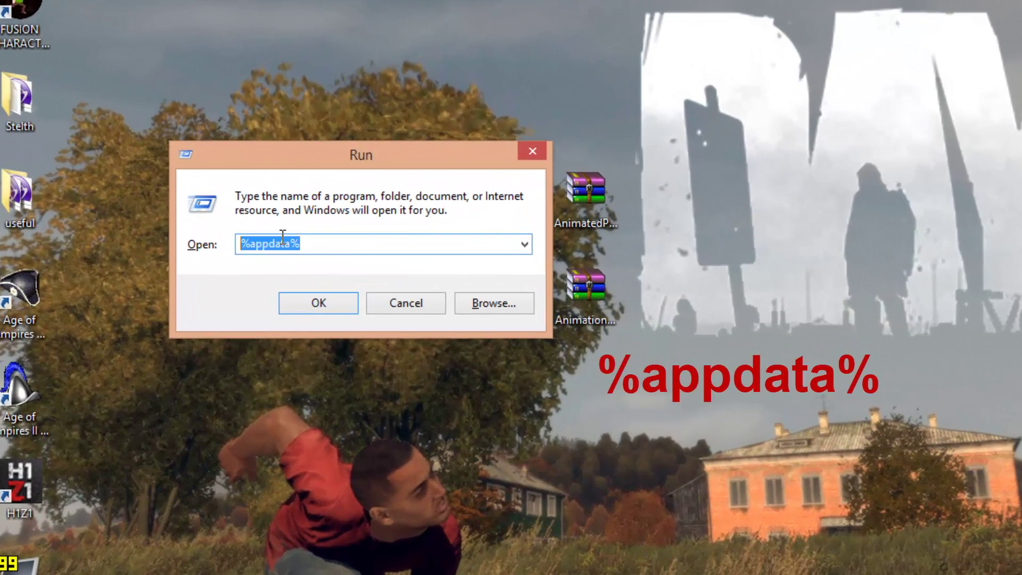
pyautogui.click(283, 237)
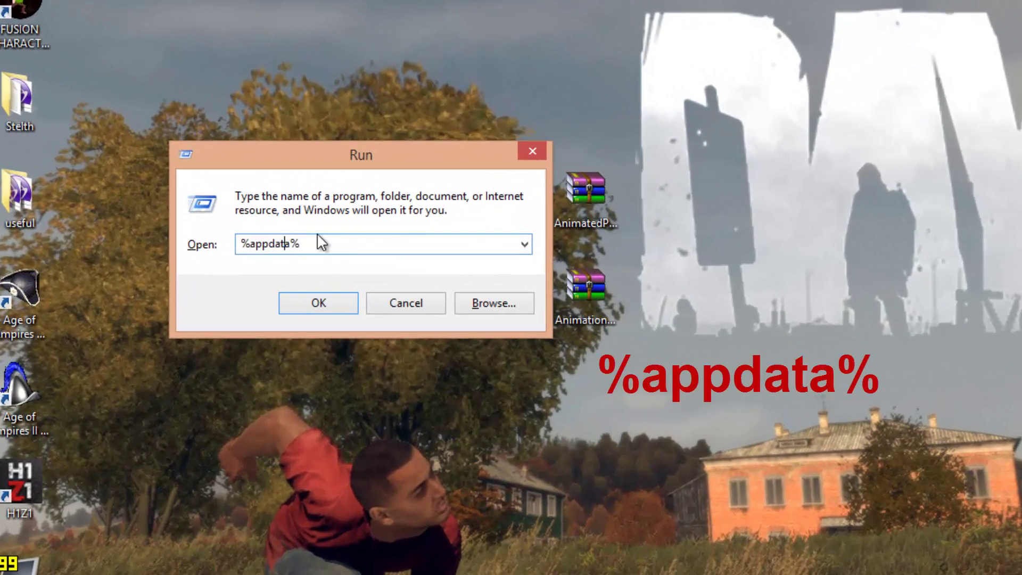
pyautogui.click(294, 299)
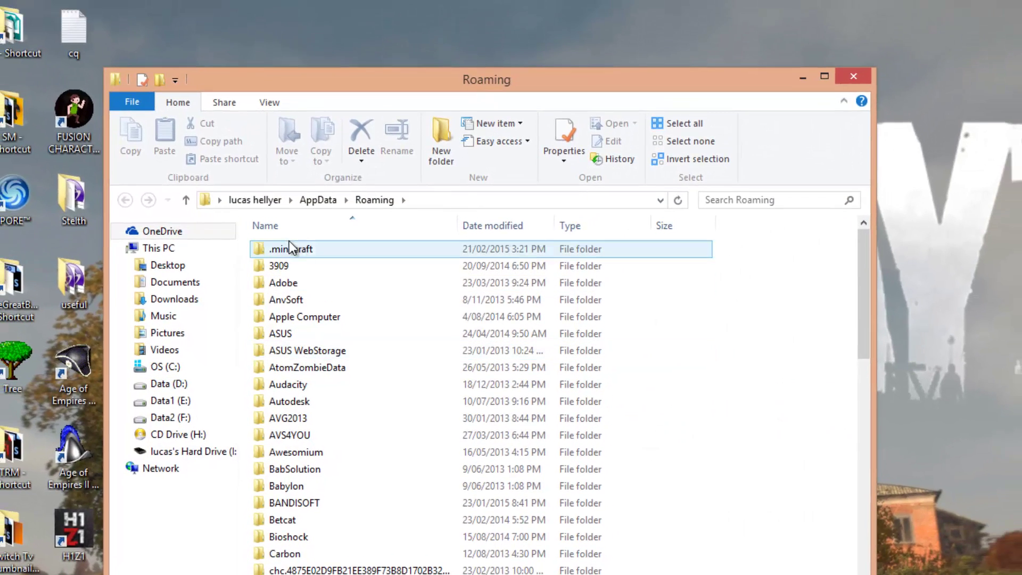
# - Open the versions folder inside .minecraft
pyautogui.click(306, 250)
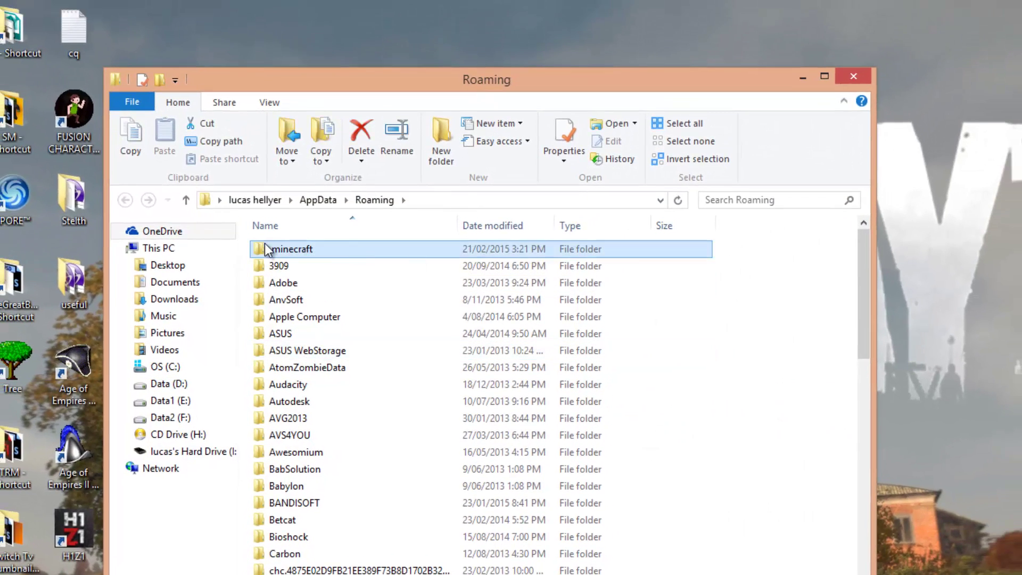
pyautogui.doubleClick(302, 255)
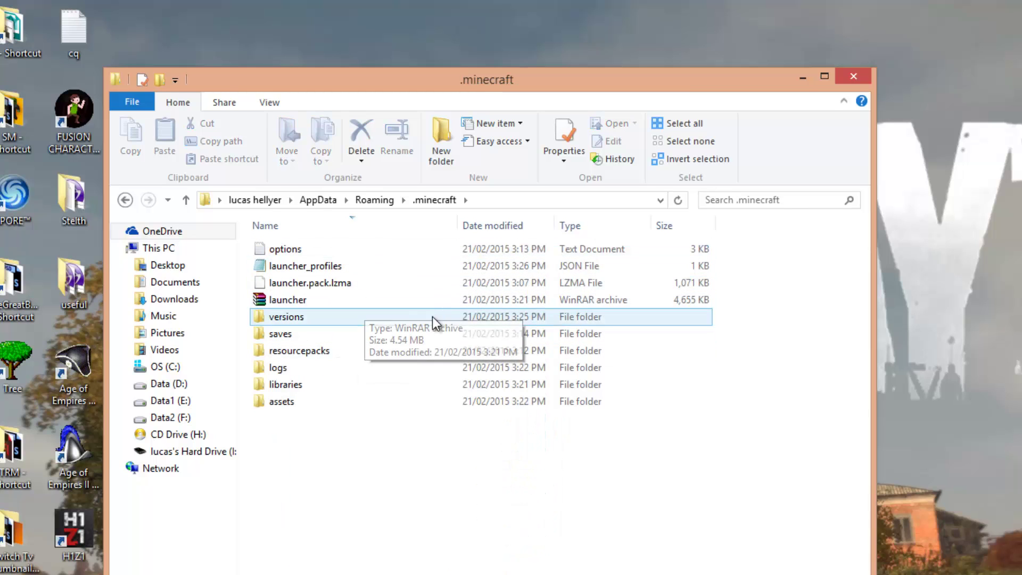
pyautogui.click(291, 318)
pyautogui.doubleClick(290, 318)
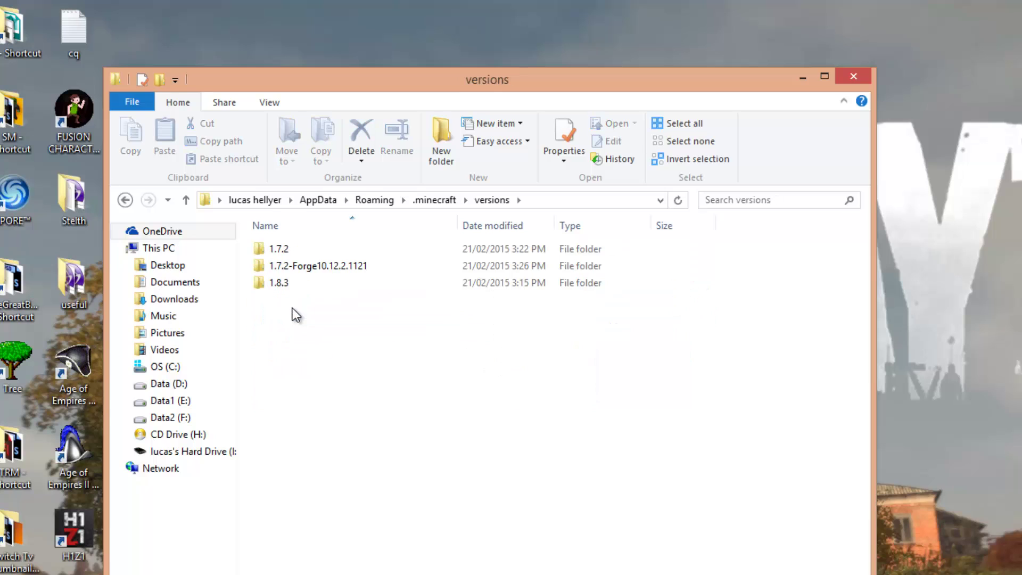
# - Check the 1.8.3, 1.7.2 and 1.7.2-Forge10.12.2.1121 folders in the versions folder
pyautogui.click(294, 284)
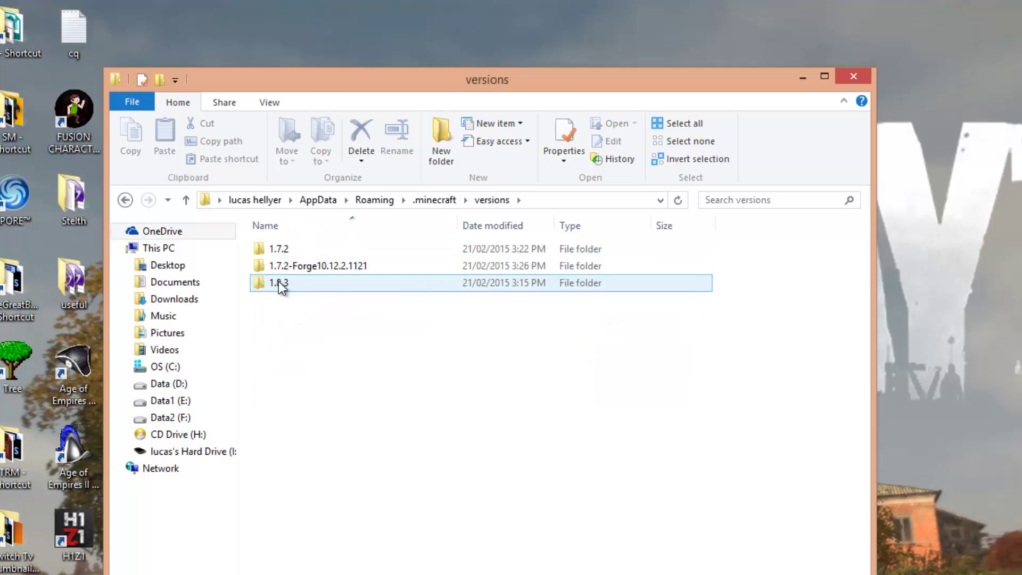
pyautogui.keyDown('ctrl'); pyautogui.click(282, 249); pyautogui.keyUp('ctrl')
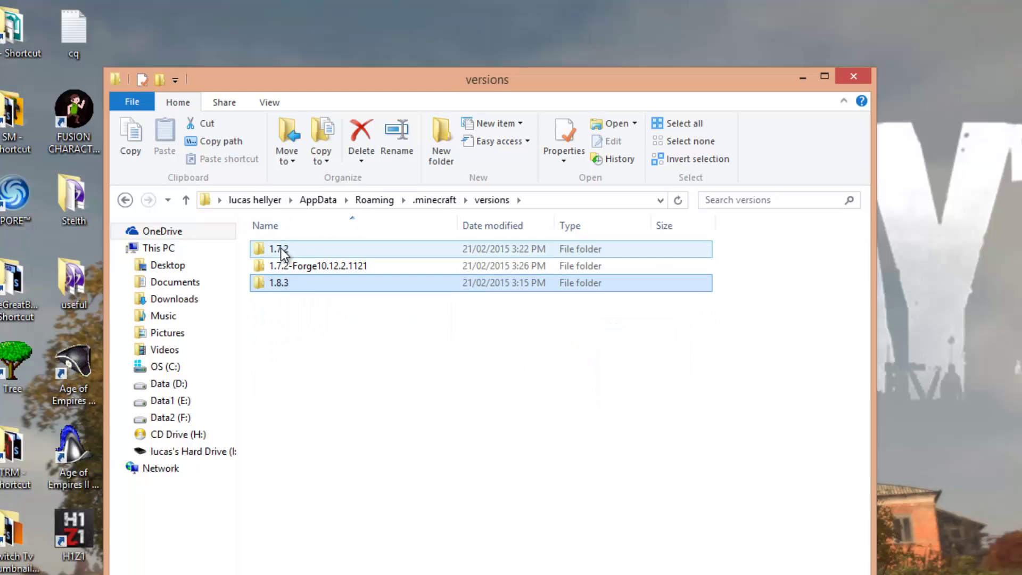
pyautogui.click(321, 247)
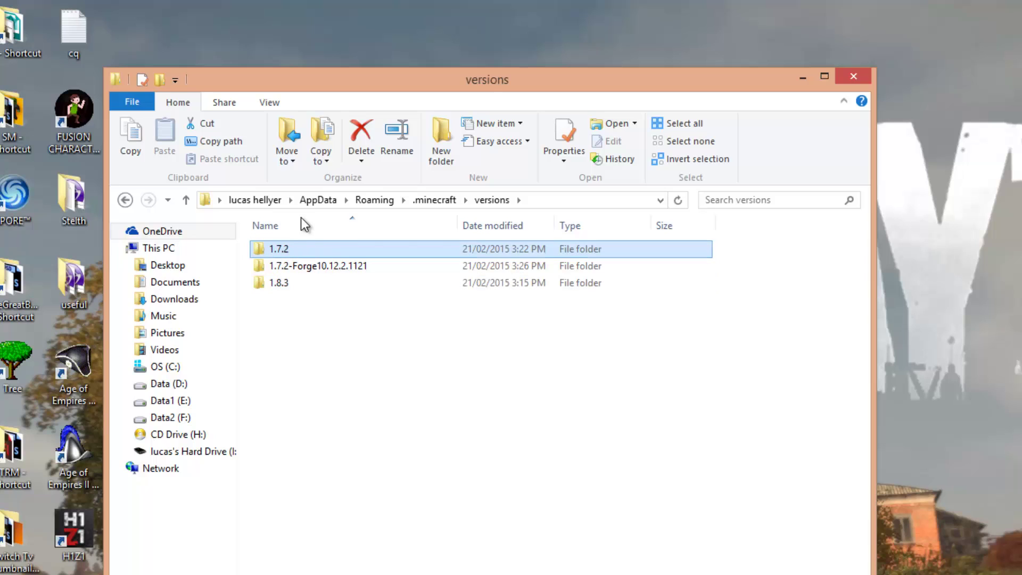
pyautogui.keyDown('ctrl'); pyautogui.click(288, 265); pyautogui.keyUp('ctrl')
pyautogui.click(325, 266)
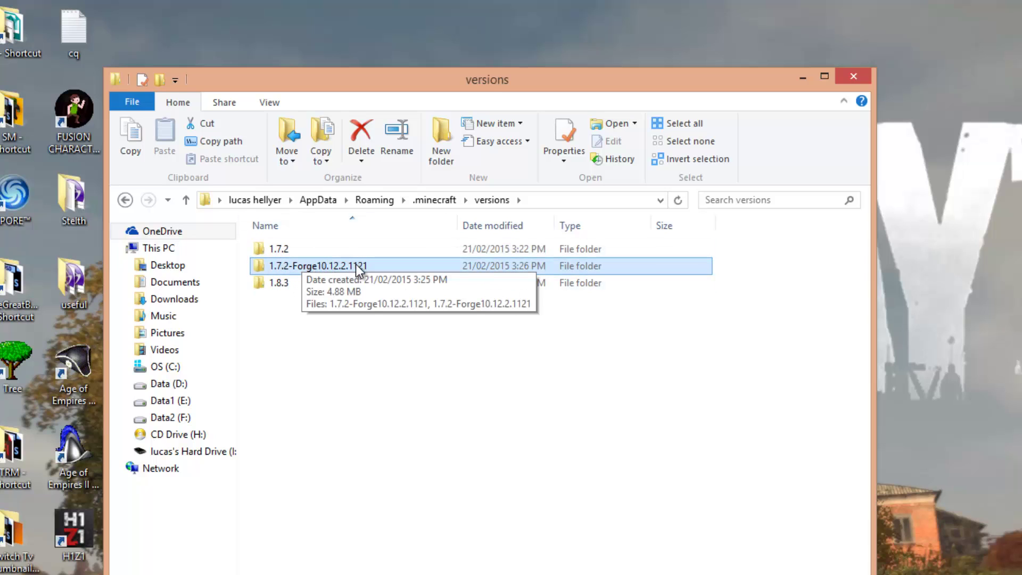
pyautogui.hotkey('ctrl', 'a')
pyautogui.click(416, 357)
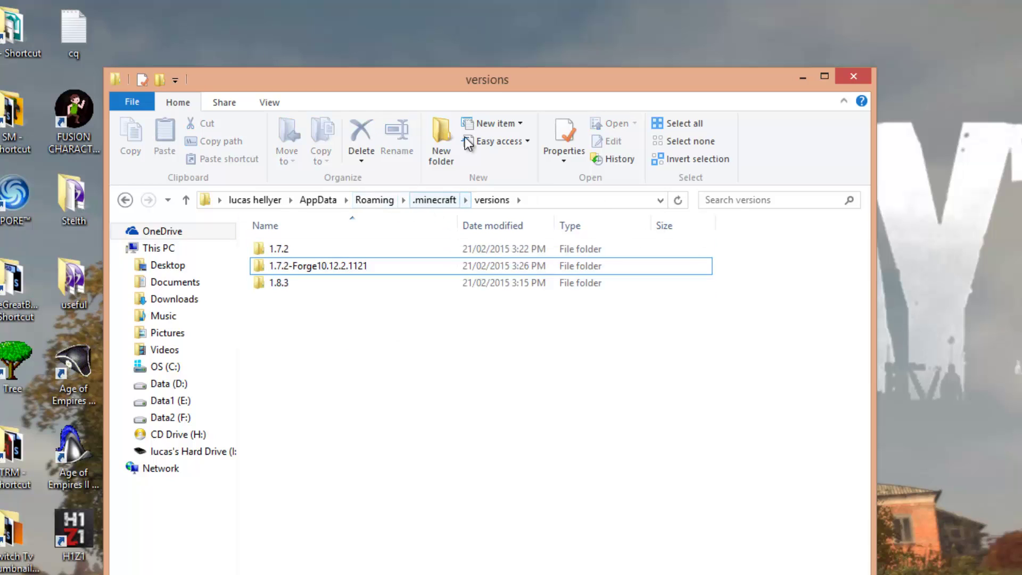
# - Return to the .minecraft folder and create a new folder named mods in it
pyautogui.click(126, 200)
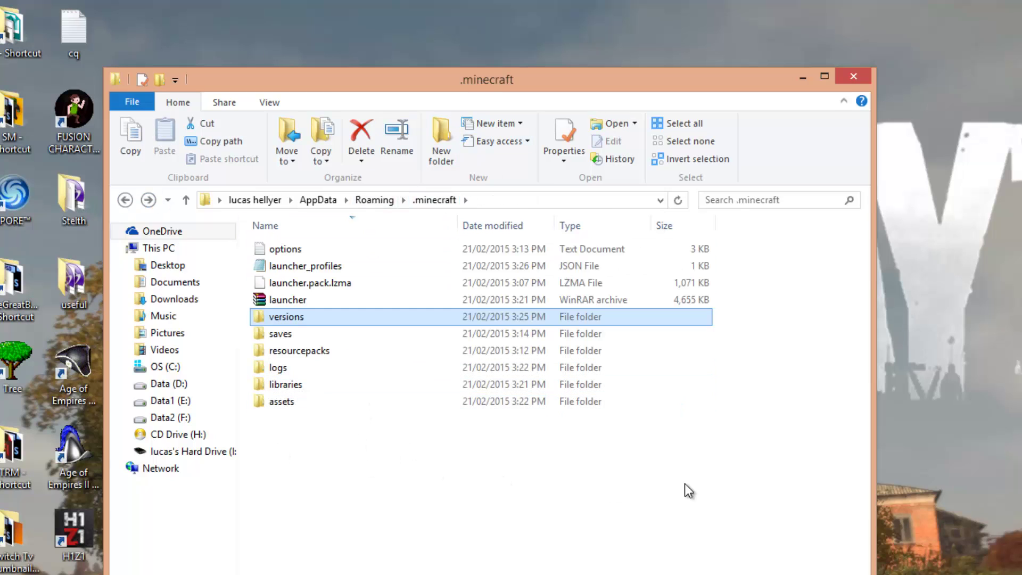
pyautogui.moveTo(749, 450); pyautogui.dragTo(381, 503)
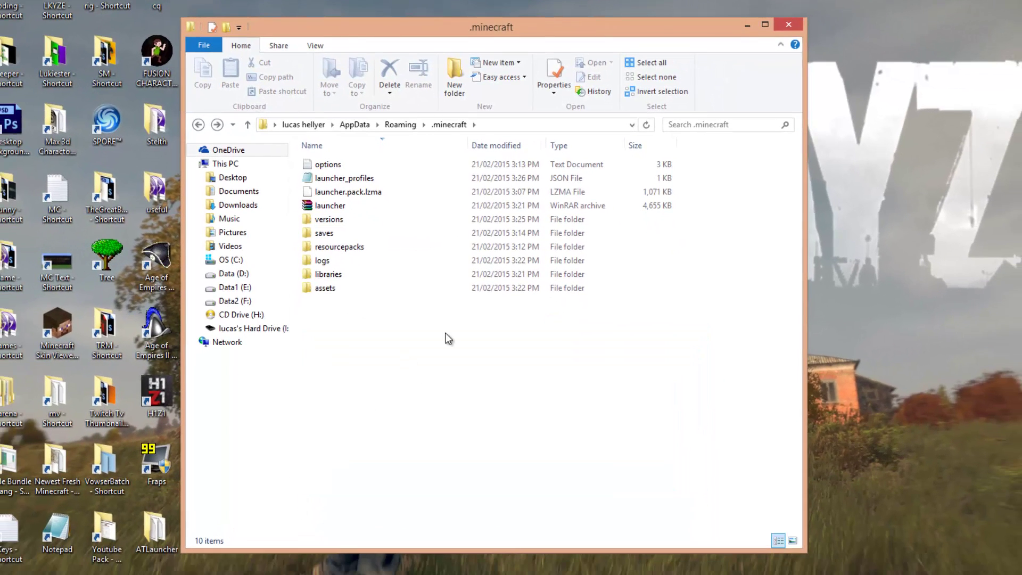
pyautogui.rightClick(426, 334)
pyautogui.moveTo(548, 488)
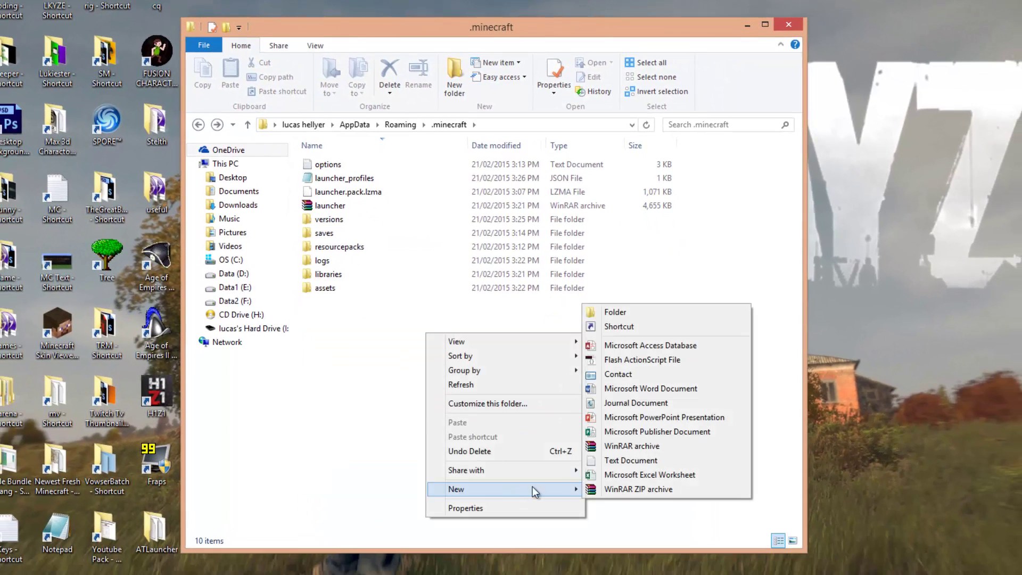
pyautogui.click(624, 314)
pyautogui.write('mods')
pyautogui.press('Return')
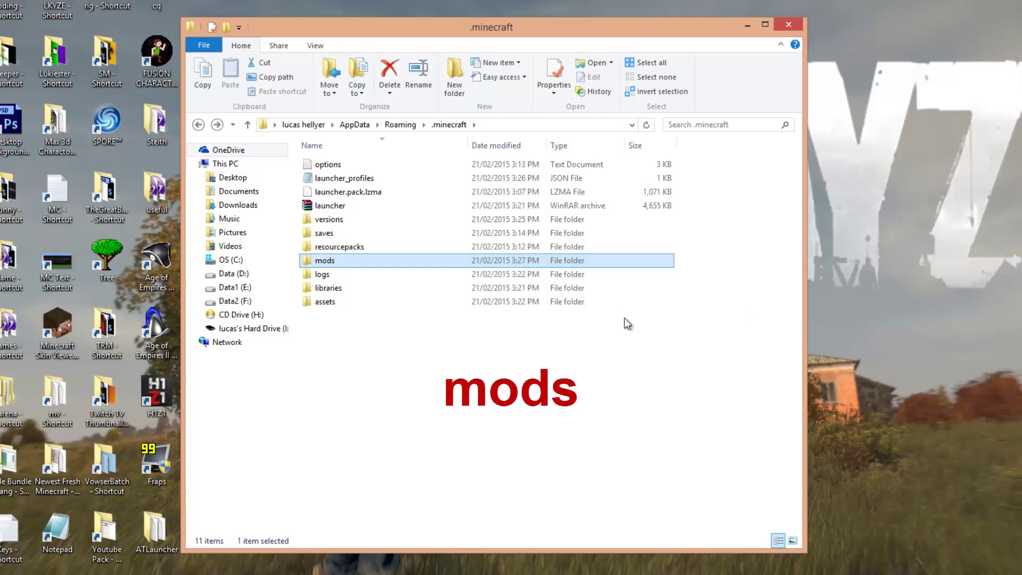
# - Move the AnimatedPlayer-1.7.2-1.5.0 and AnimationAPI-1.7.2-1.2.2 jars from the desktop into the mods folder
pyautogui.doubleClick(328, 264)
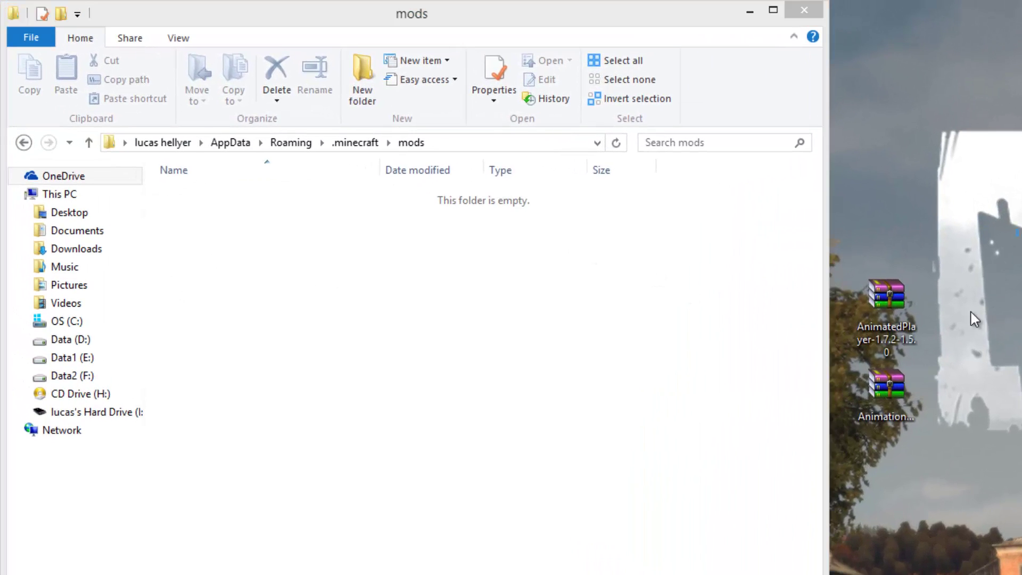
pyautogui.moveTo(974, 319); pyautogui.dragTo(865, 423)
pyautogui.press('Delete')
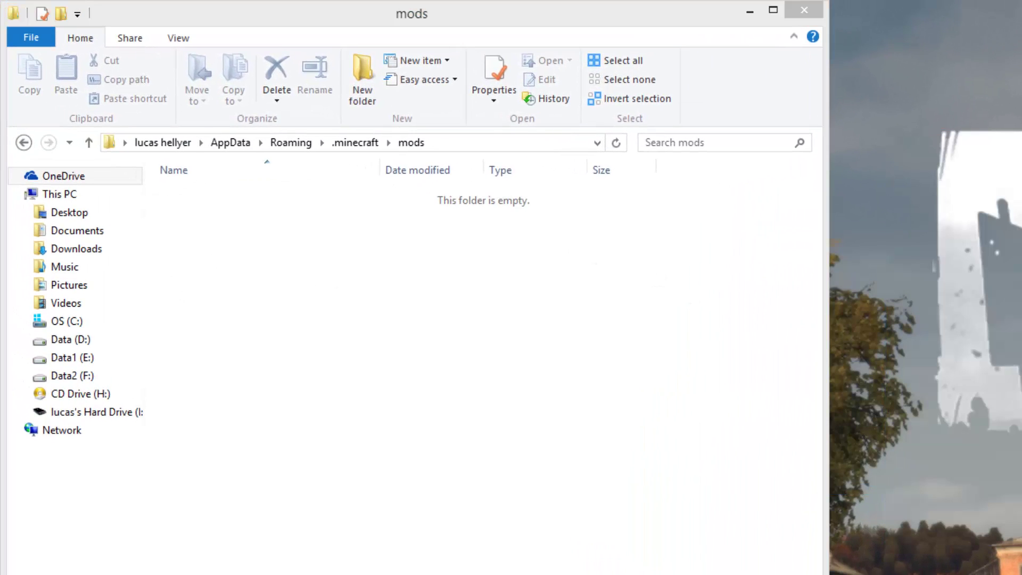
pyautogui.moveTo(815, 570); pyautogui.dragTo(408, 266)
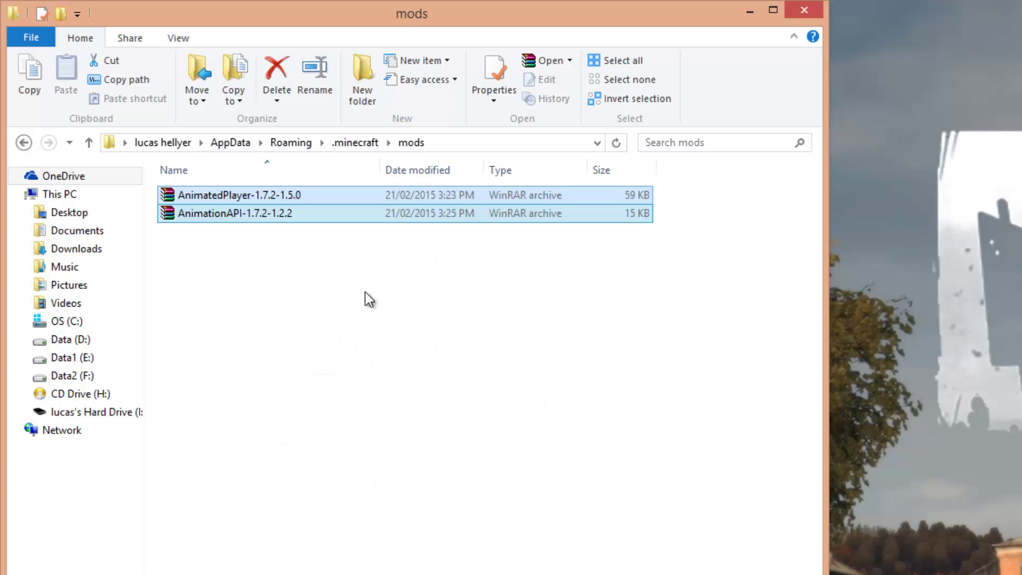
pyautogui.click(419, 258)
pyautogui.moveTo(716, 326); pyautogui.dragTo(381, 311)
pyautogui.click(355, 142)
pyautogui.hotkey('ctrl', 'a')
# - Switch to the Minecraft launcher and review the settings of the profile that uses the latest version
pyautogui.click(565, 482)
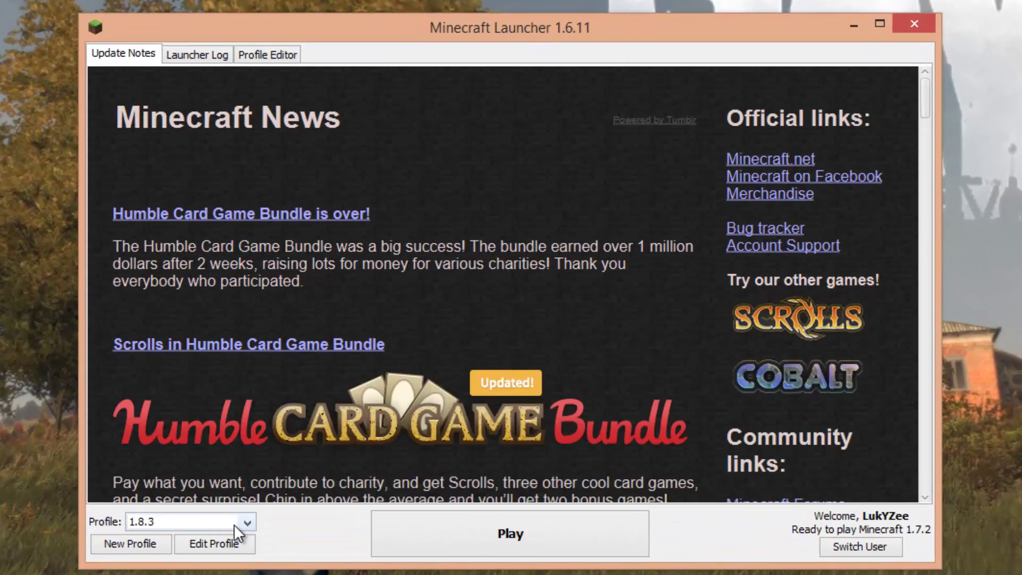
pyautogui.click(262, 499)
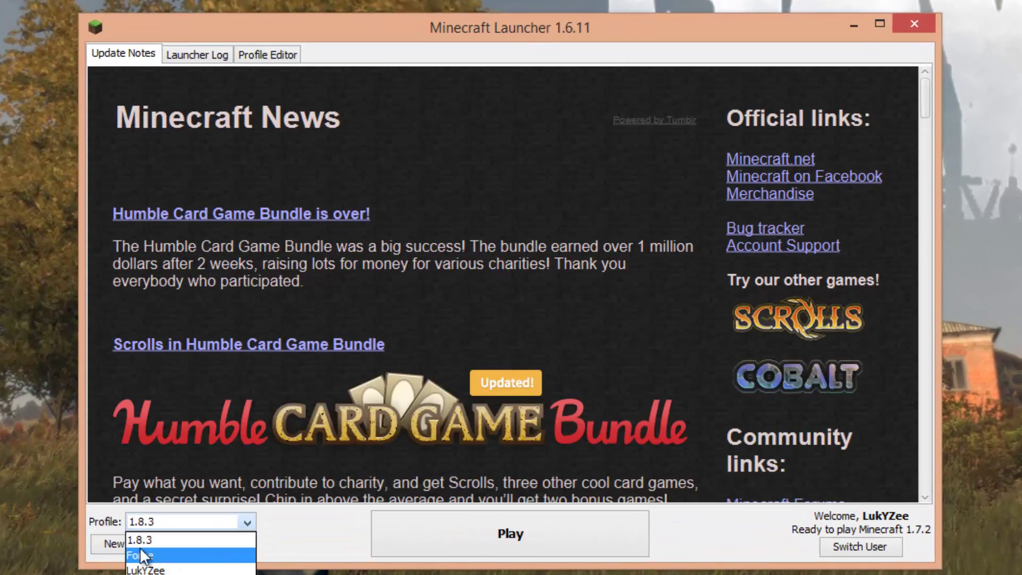
pyautogui.click(145, 569)
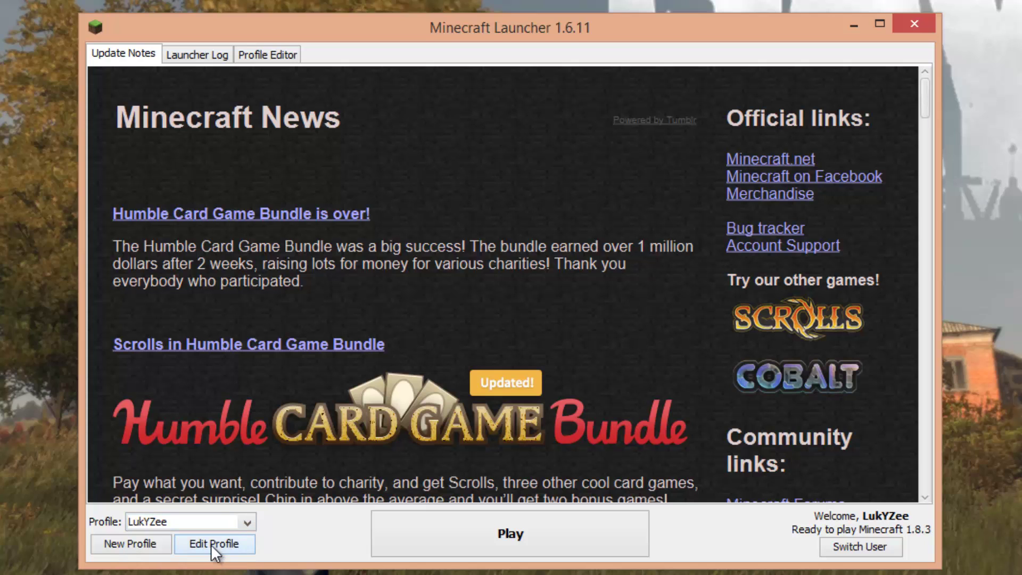
pyautogui.click(214, 542)
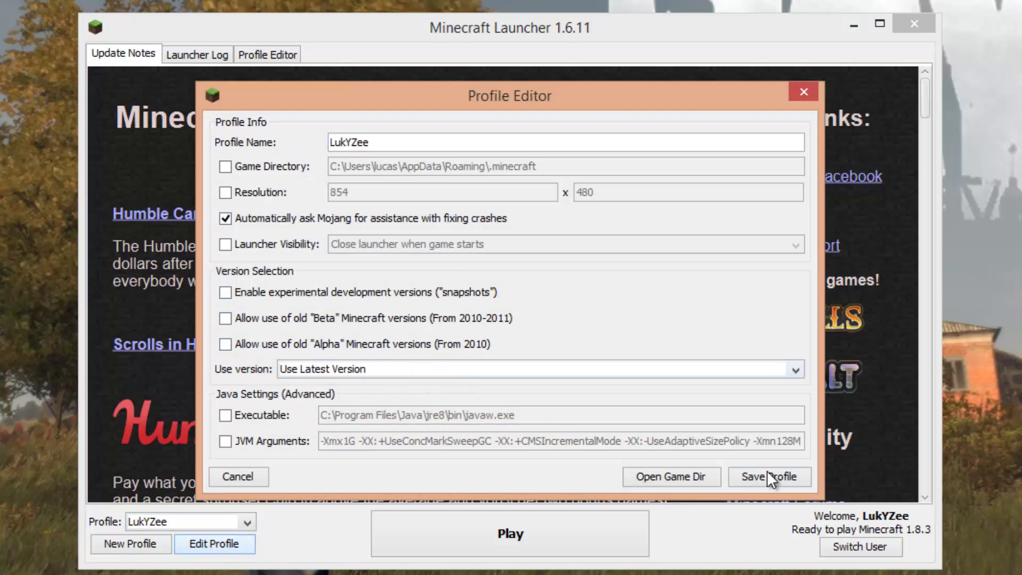
pyautogui.click(770, 478)
pyautogui.click(246, 522)
pyautogui.click(168, 571)
pyautogui.scroll(-7, 286, 343)
pyautogui.scroll(6, 438, 392)
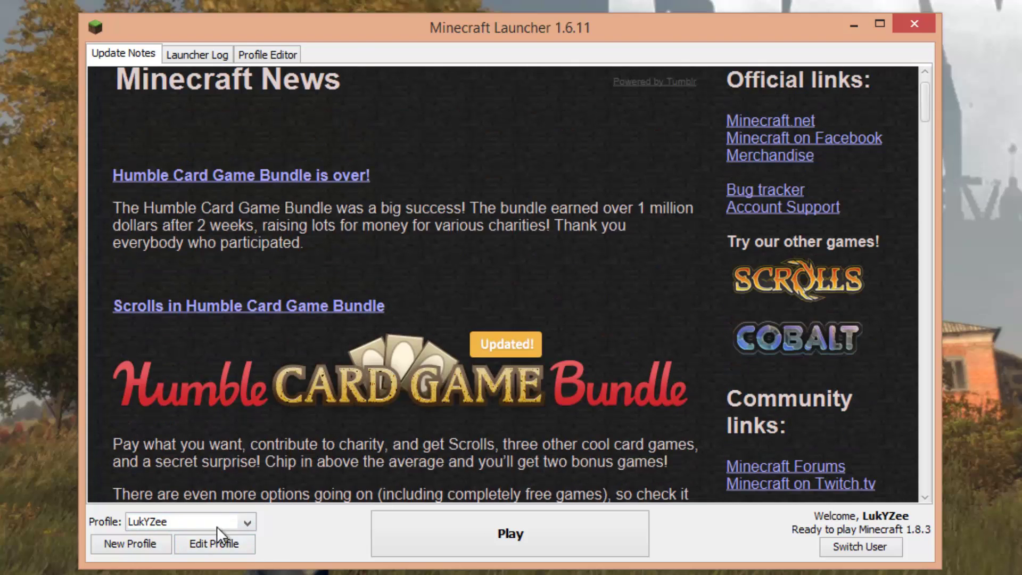
# - Delete the 1.8.3 profile from the launcher's profile list
pyautogui.click(165, 522)
pyautogui.click(146, 542)
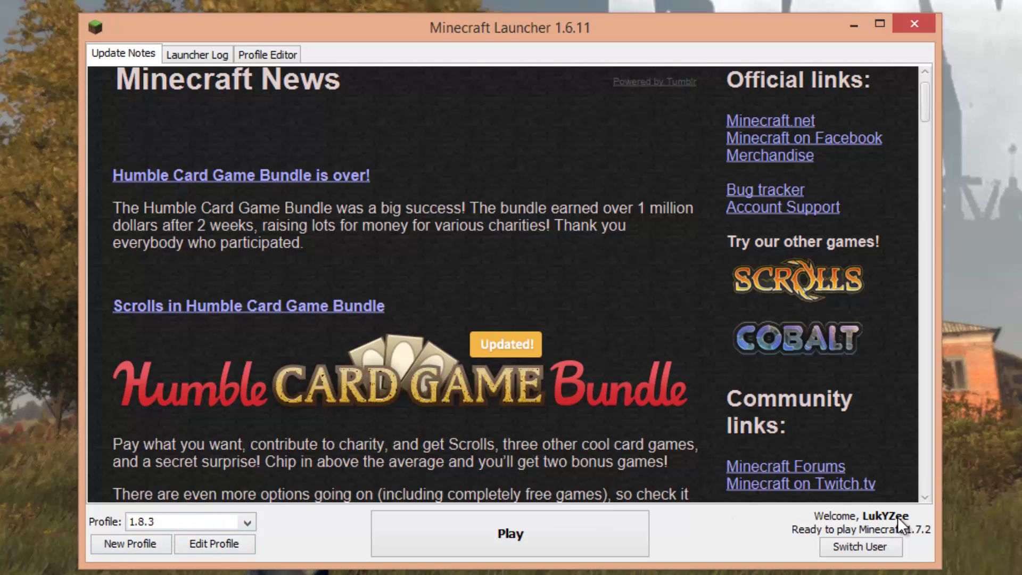
pyautogui.click(263, 55)
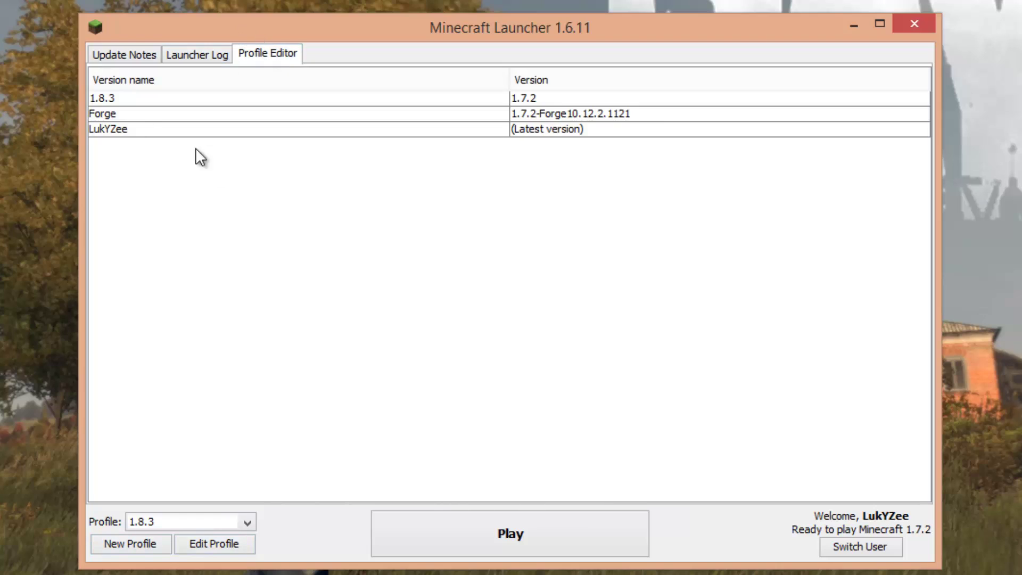
pyautogui.rightClick(114, 98)
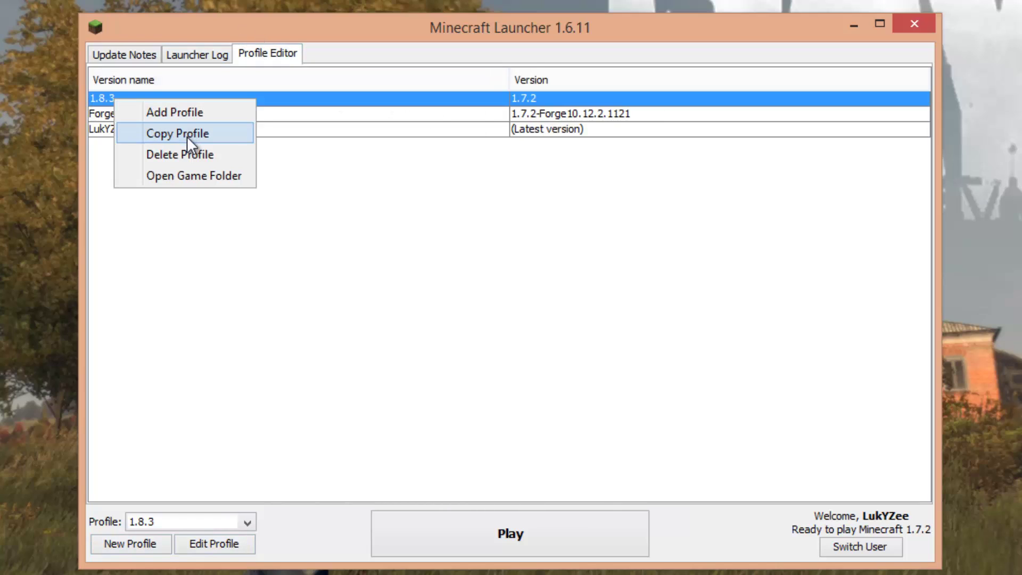
pyautogui.click(171, 153)
pyautogui.click(463, 321)
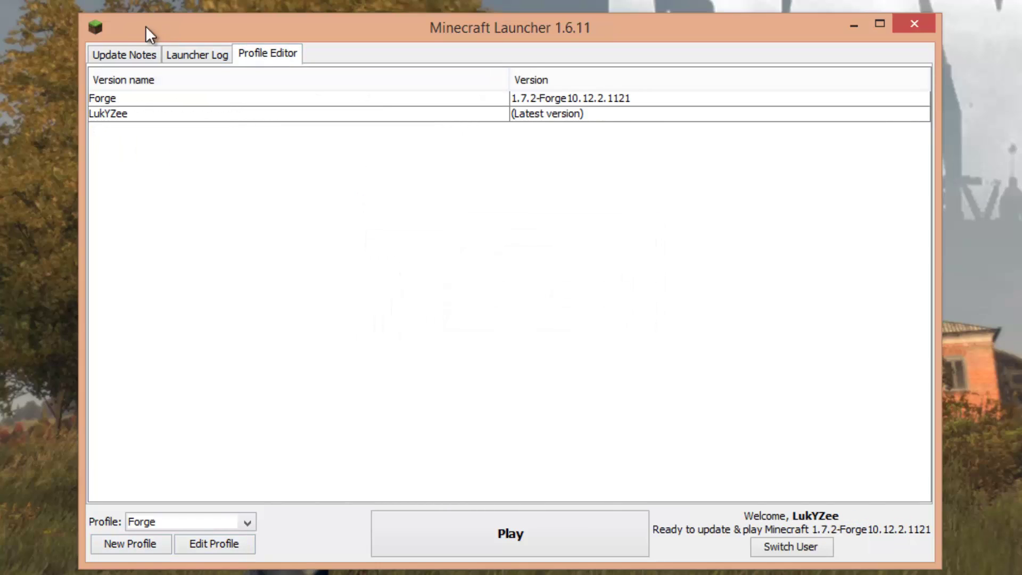
# - Select the Forge profile and launch Minecraft with it
pyautogui.click(101, 56)
pyautogui.click(161, 523)
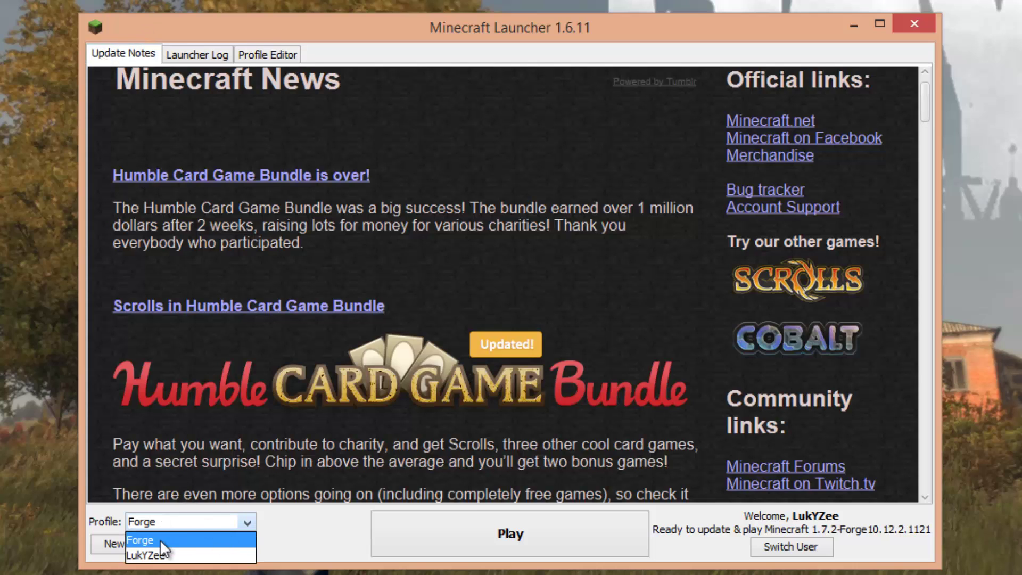
pyautogui.click(156, 539)
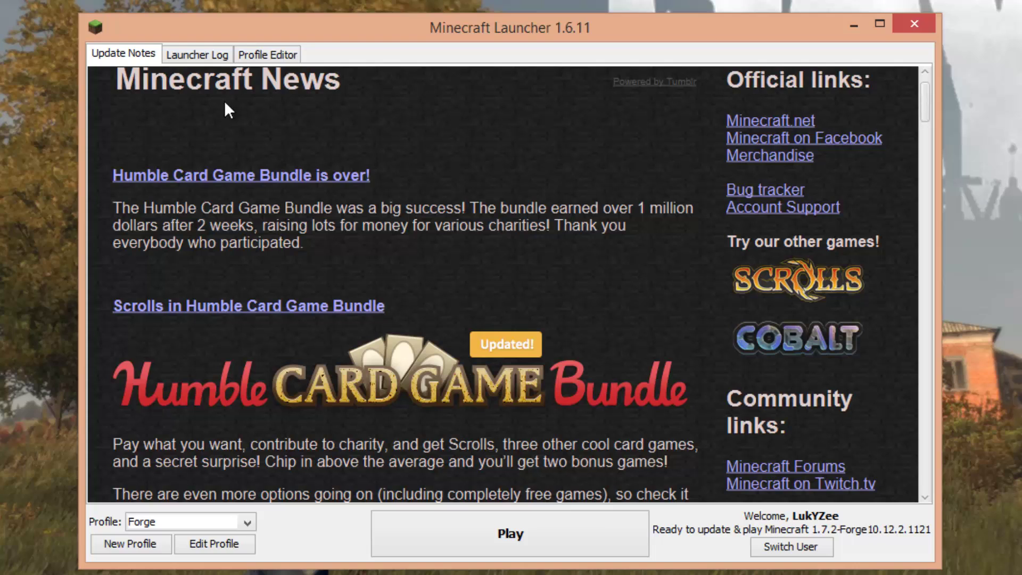
pyautogui.click(160, 520)
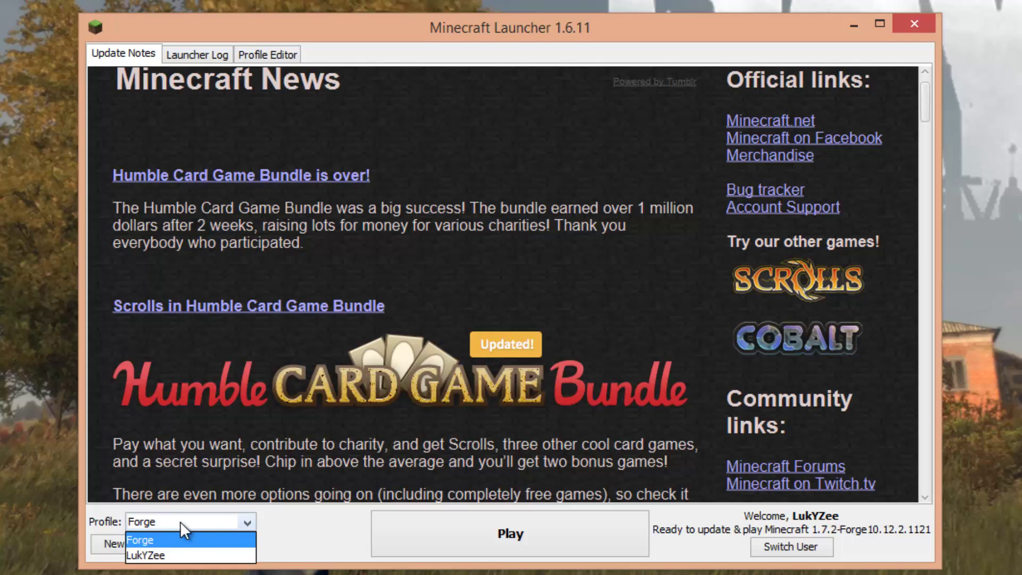
pyautogui.click(136, 535)
pyautogui.click(510, 535)
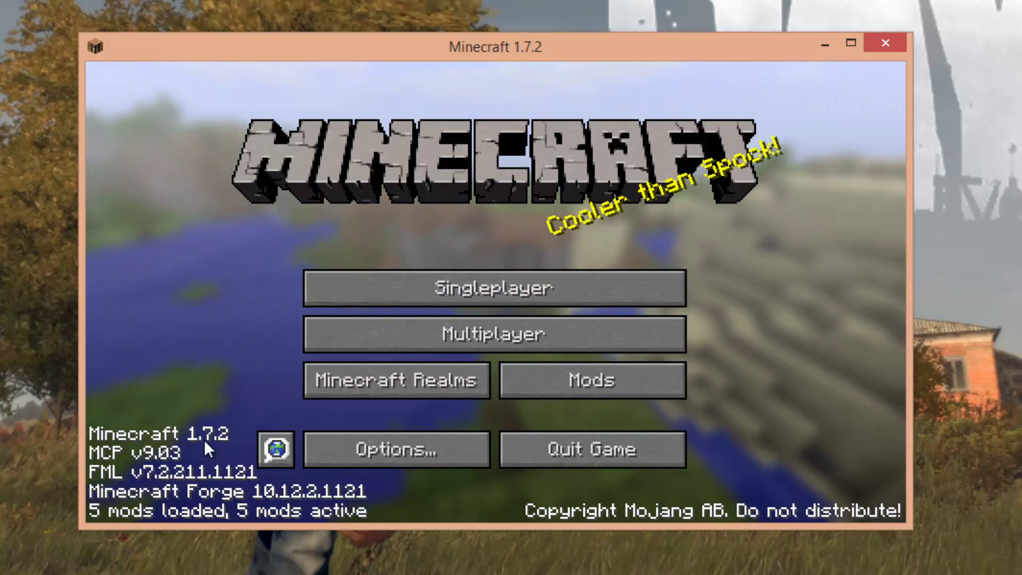
# - Look up the Animated Player Mod's details in Minecraft's list of installed mods
pyautogui.click(433, 286)
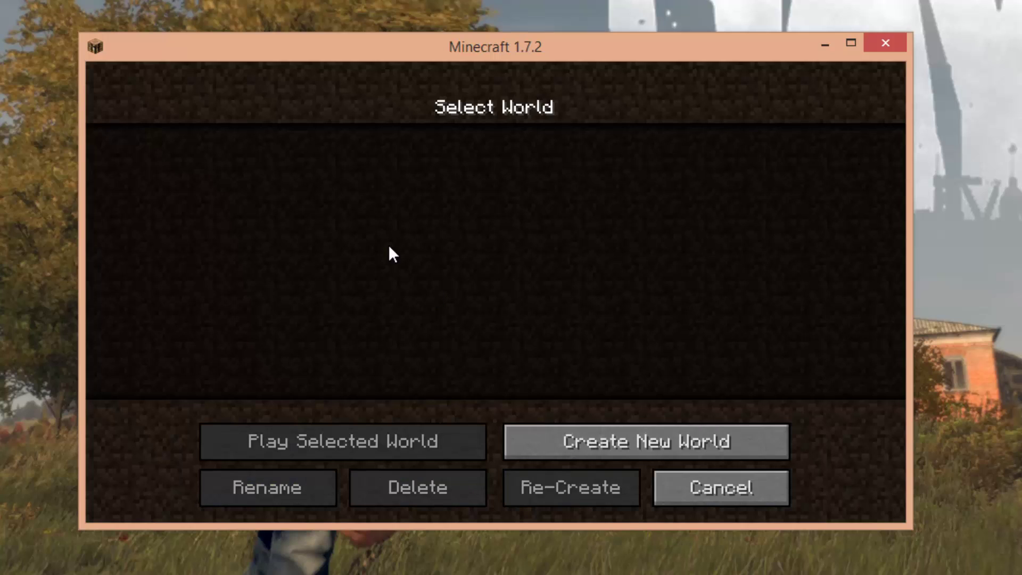
pyautogui.click(687, 484)
pyautogui.click(573, 391)
pyautogui.scroll(-1, 206, 304)
pyautogui.scroll(-1, 184, 341)
pyautogui.click(208, 349)
pyautogui.click(196, 327)
pyautogui.click(189, 352)
pyautogui.click(170, 288)
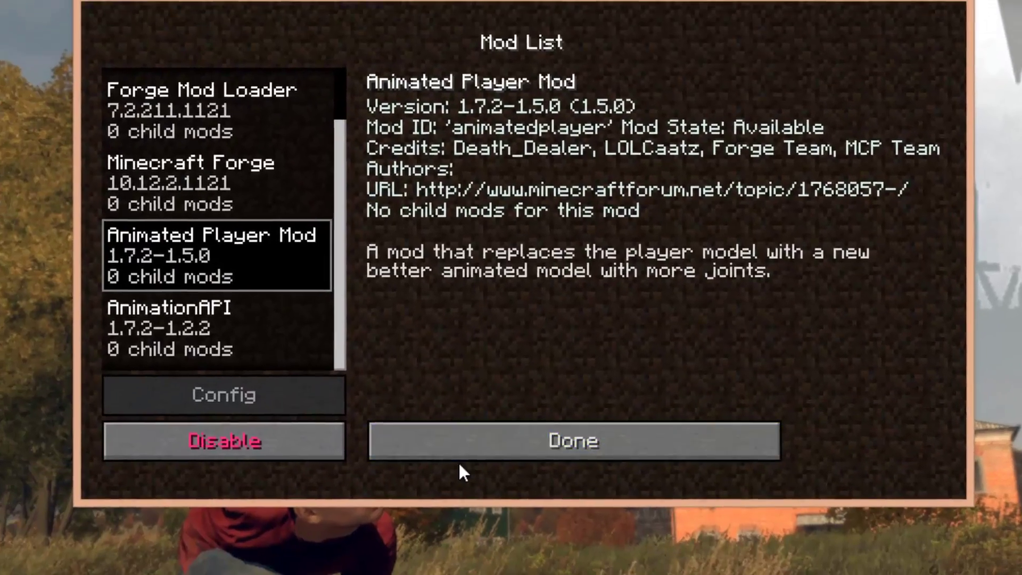
pyautogui.click(469, 364)
# - Create a new singleplayer world in Creative game mode
pyautogui.click(459, 294)
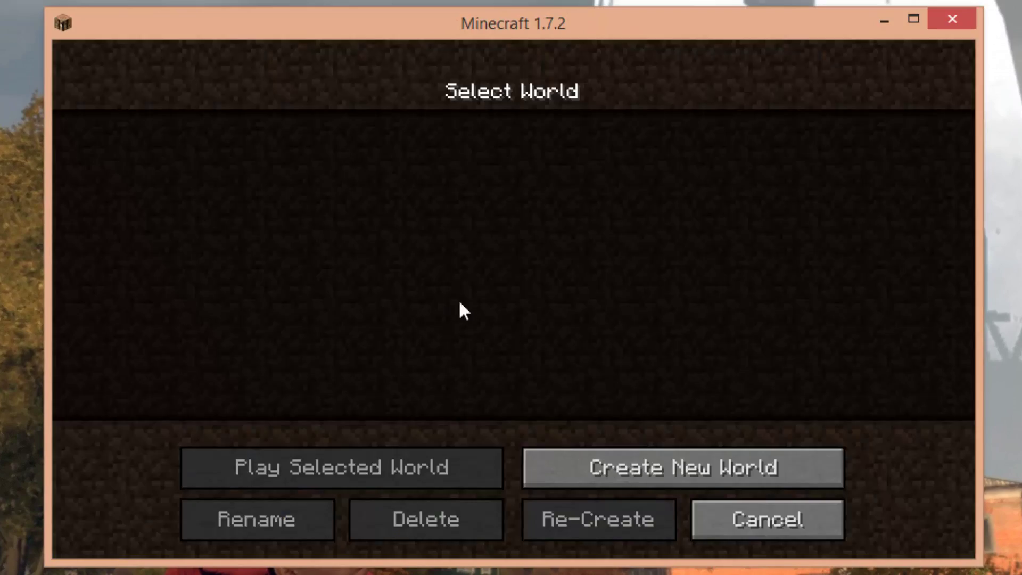
pyautogui.click(658, 461)
pyautogui.click(503, 315)
pyautogui.click(499, 315)
pyautogui.click(333, 525)
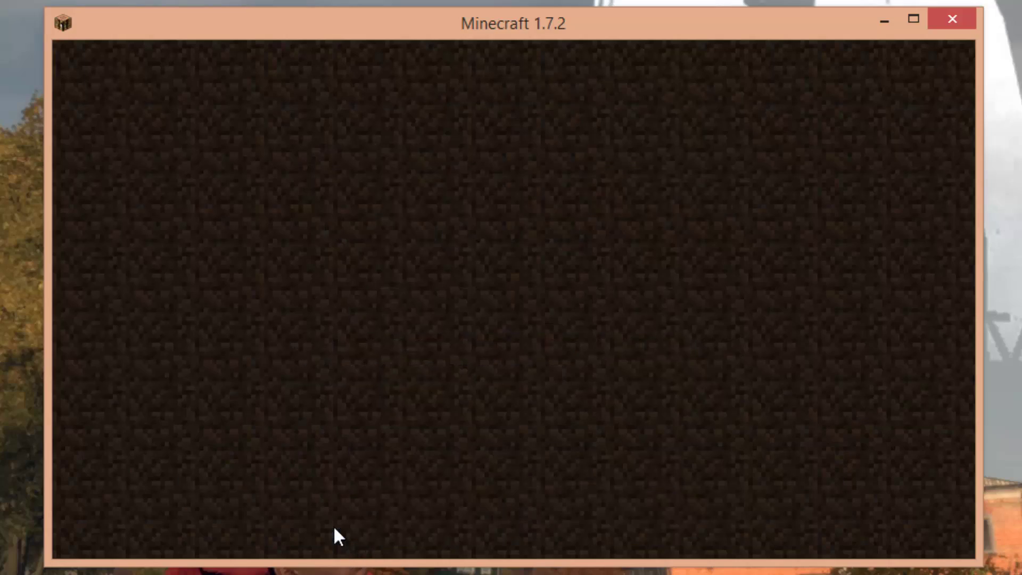
# - View the character from third person and walk across the grassland to examine the mod's player animation
pyautogui.press('F5')
pyautogui.press('F5')
pyautogui.press('w')
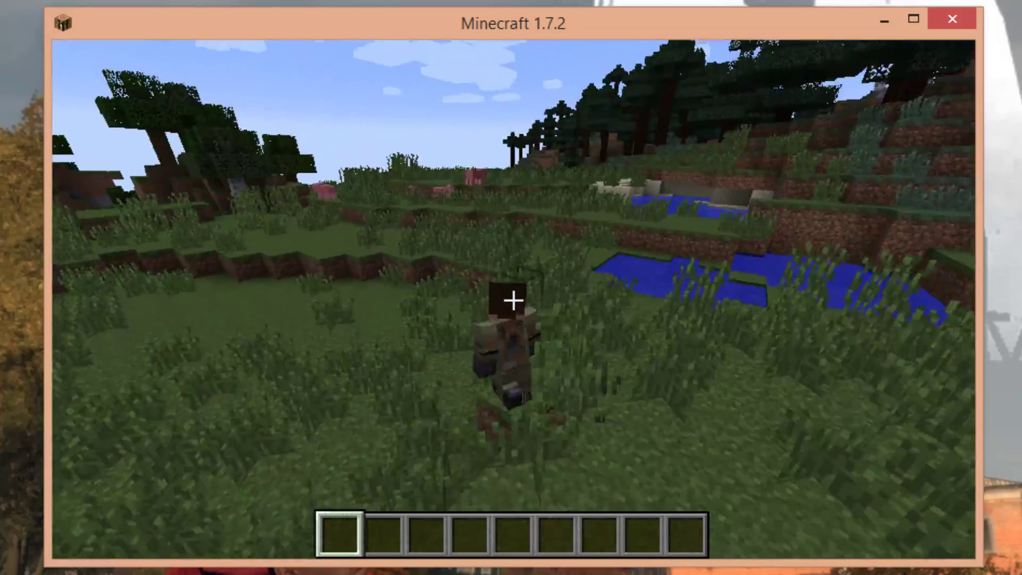
pyautogui.press('w')
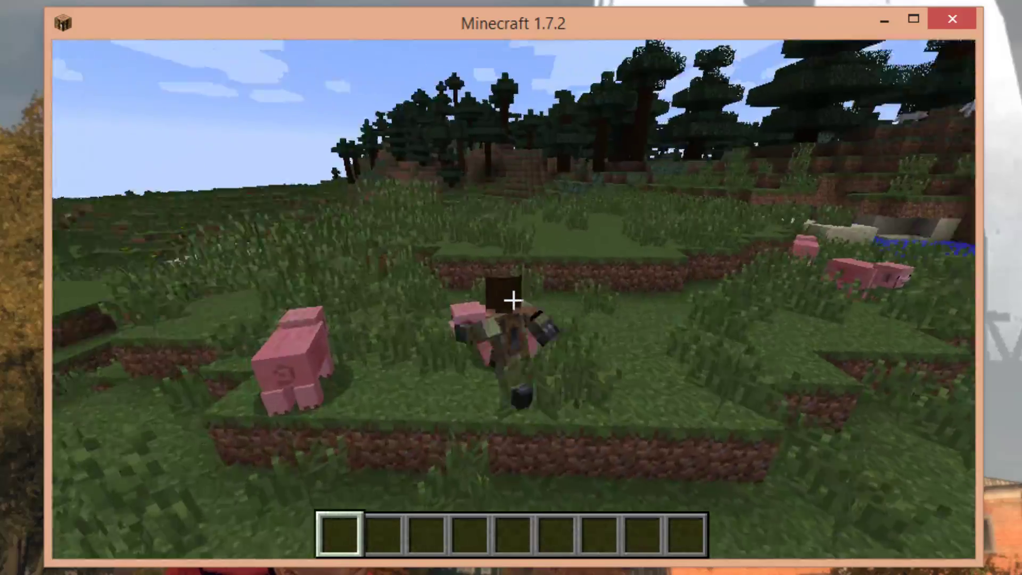
pyautogui.press('w')
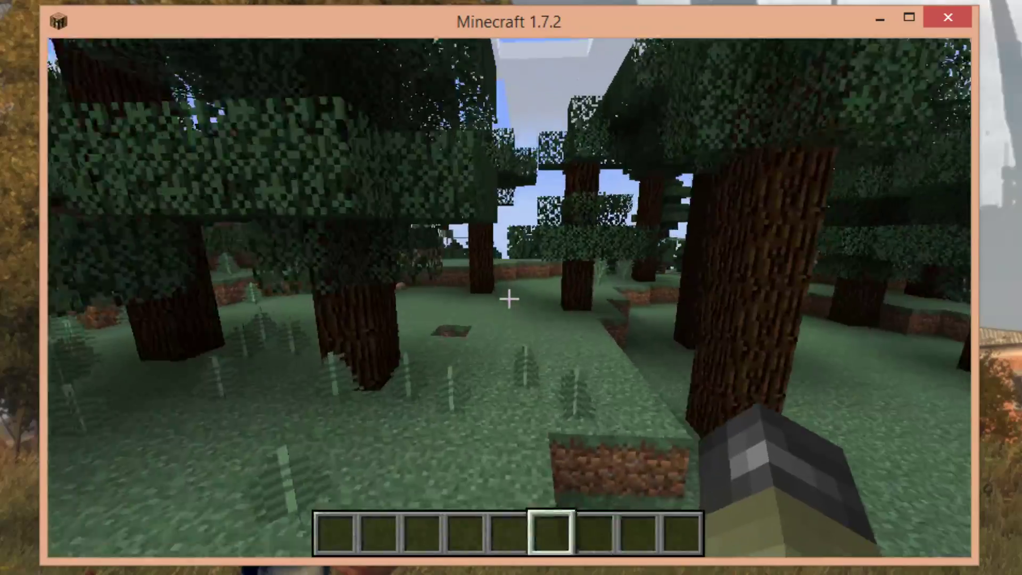
pyautogui.press('1')
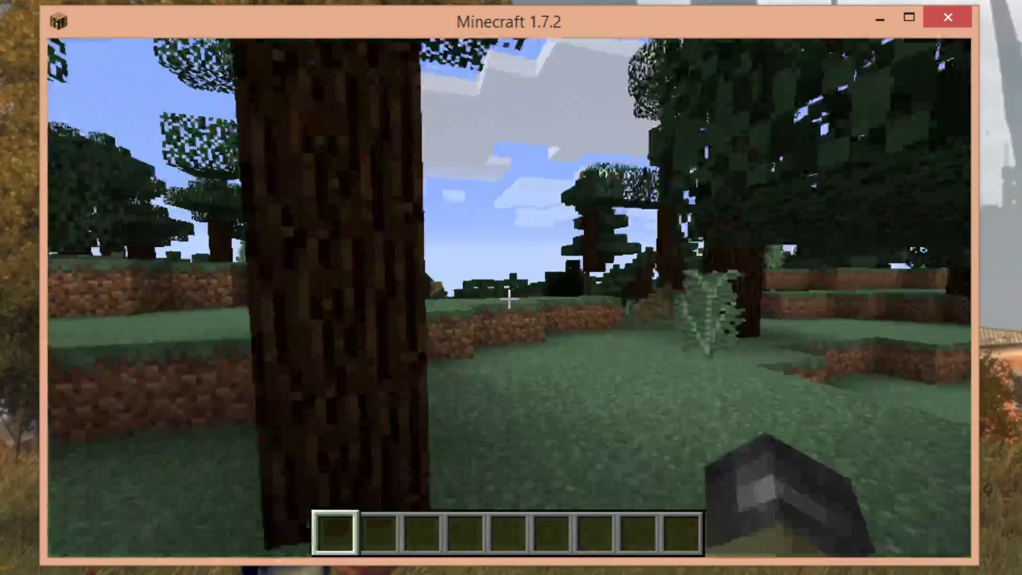
pyautogui.scroll(-3, 509, 298)
pyautogui.scroll(-3, 510, 298)
pyautogui.scroll(2, 510, 298)
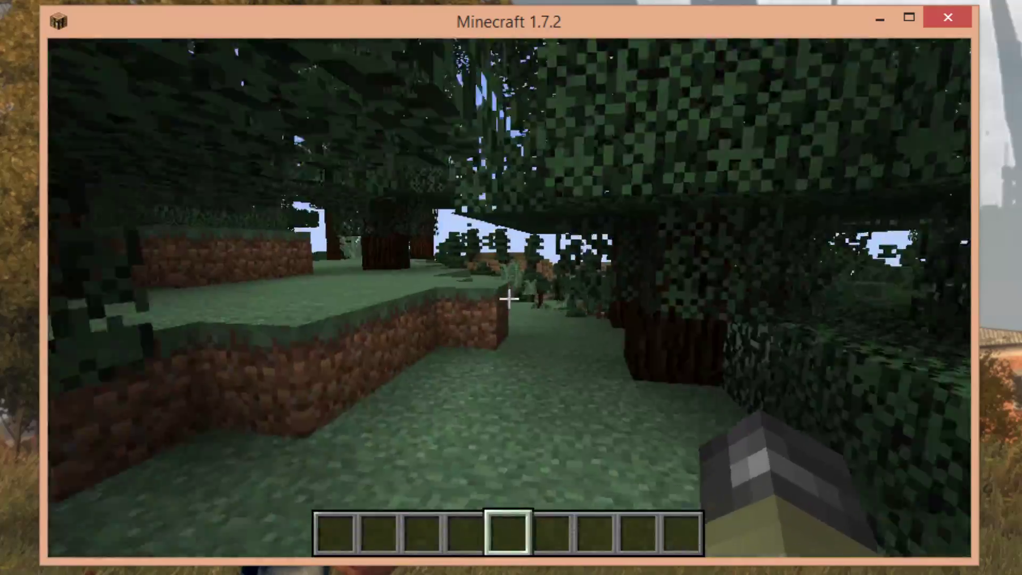
pyautogui.scroll(1, 510, 298)
pyautogui.scroll(-4, 509, 298)
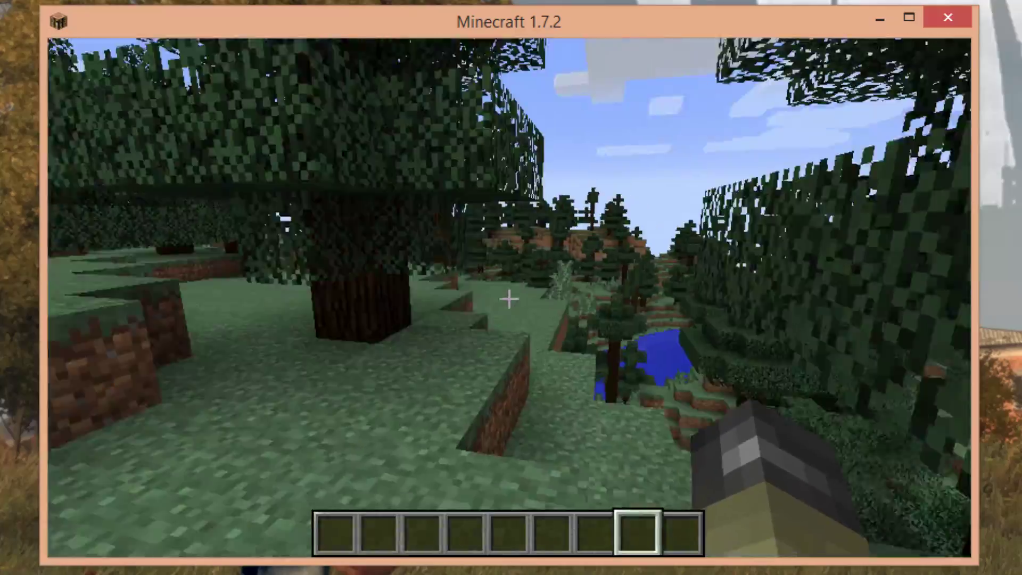
pyautogui.scroll(-3, 510, 299)
pyautogui.scroll(-1, 509, 299)
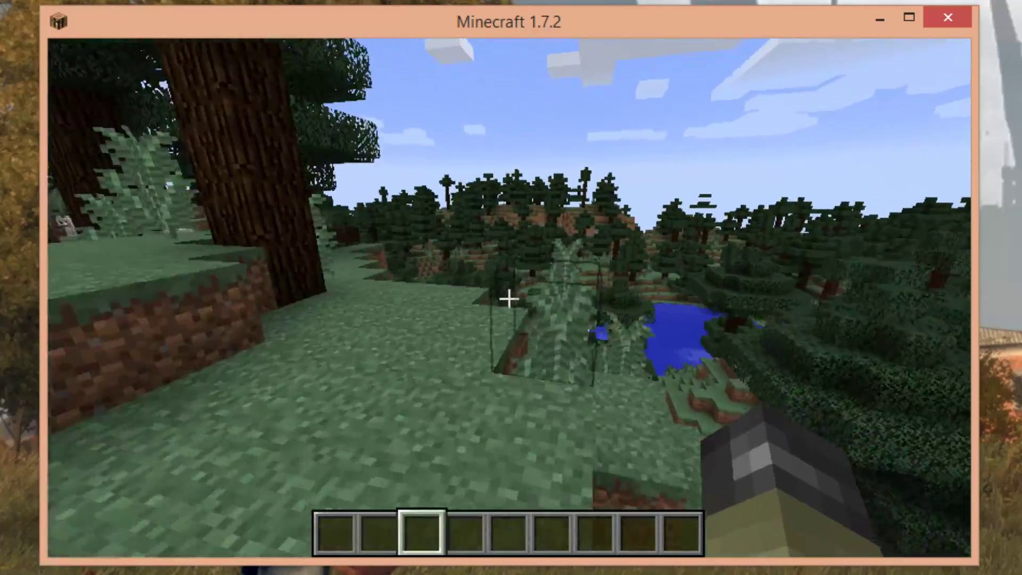